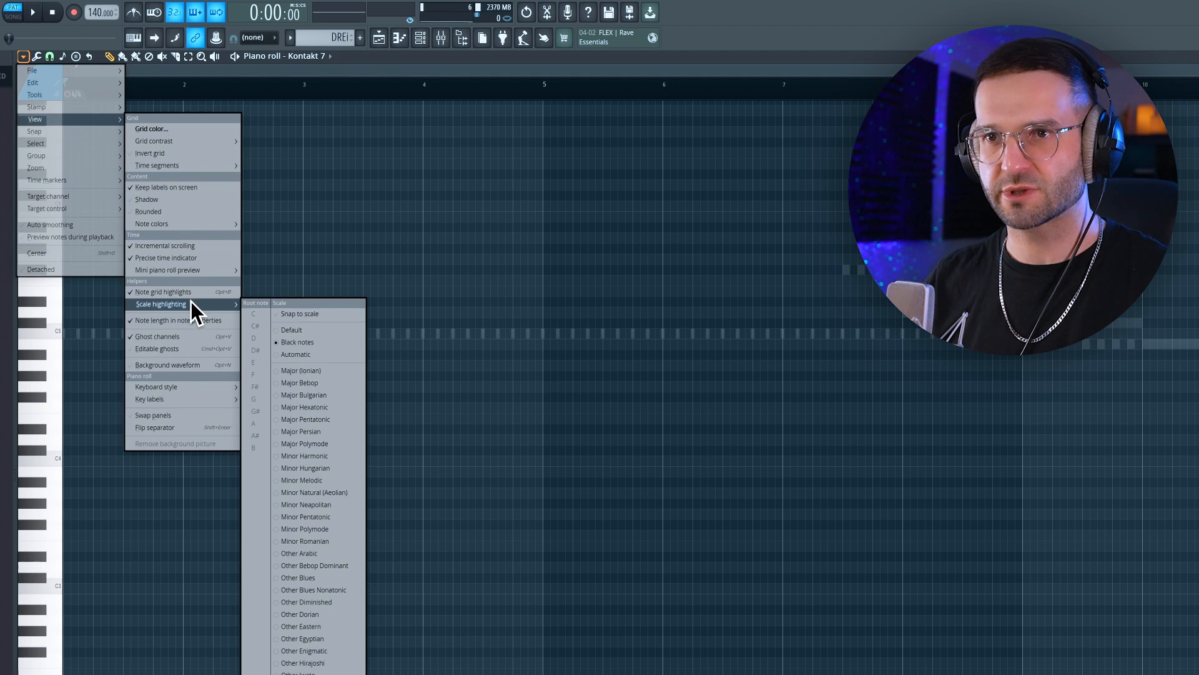
Set the scale highlighting to Minor Natural (Aeolian) with D# as the root note
{"action": "left_click", "coordinate": [302, 493]}
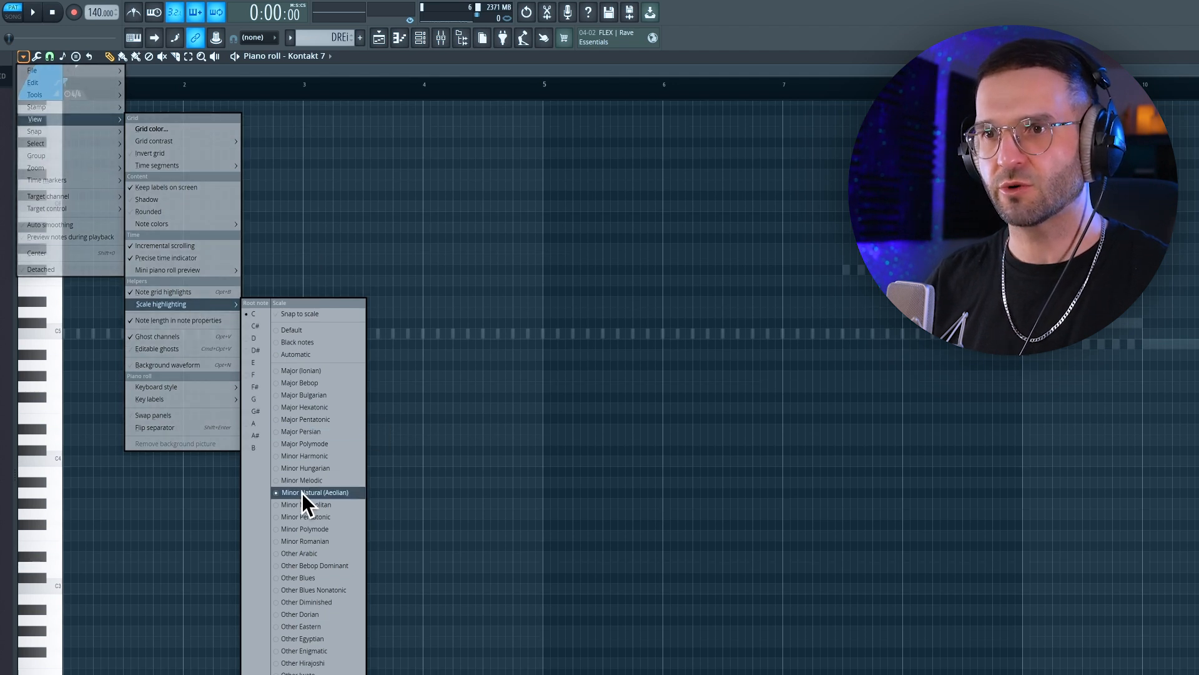
{"action": "left_click", "coordinate": [262, 350]}
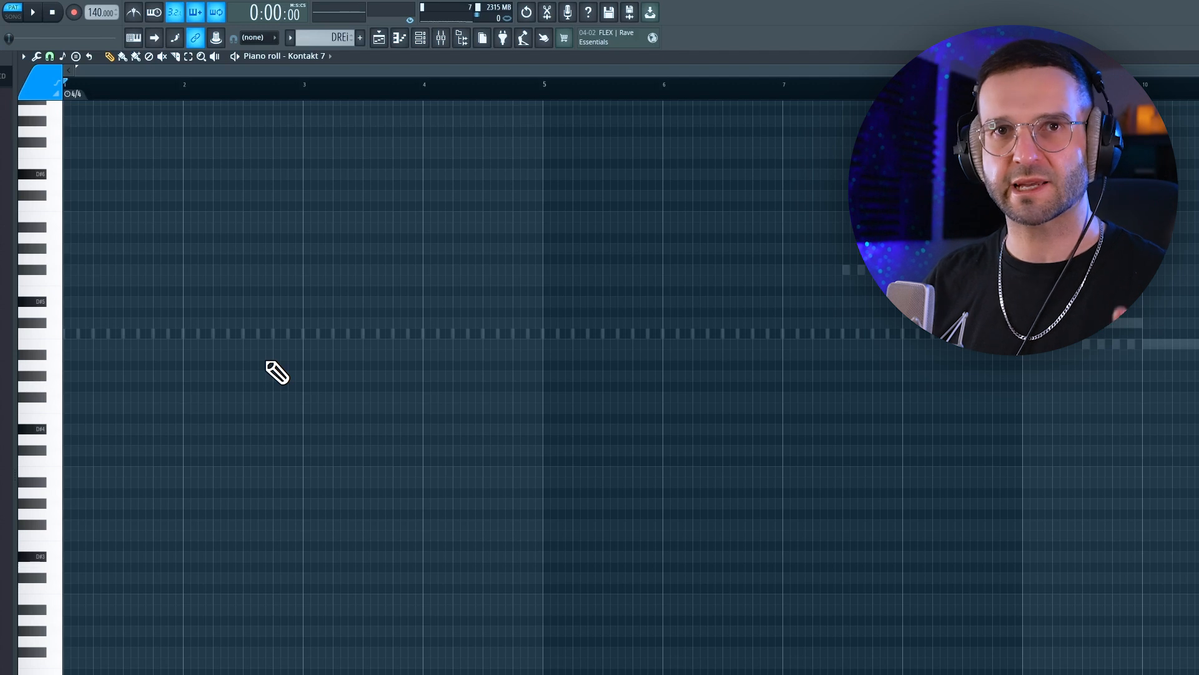
Draw one-bar root notes D#5, B4, C#5 and A#4 across bars 1 to 4 and play them
{"action": "left_click", "coordinate": [68, 302]}
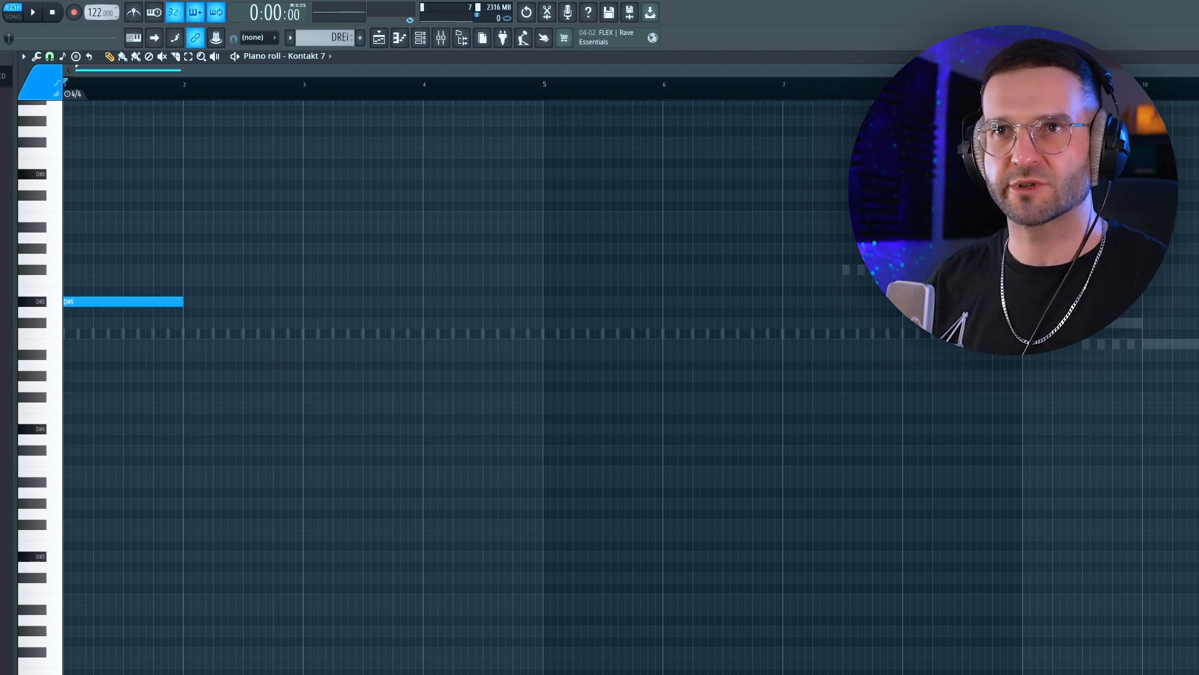
{"action": "key", "text": "space"}
{"action": "left_click", "coordinate": [313, 342]}
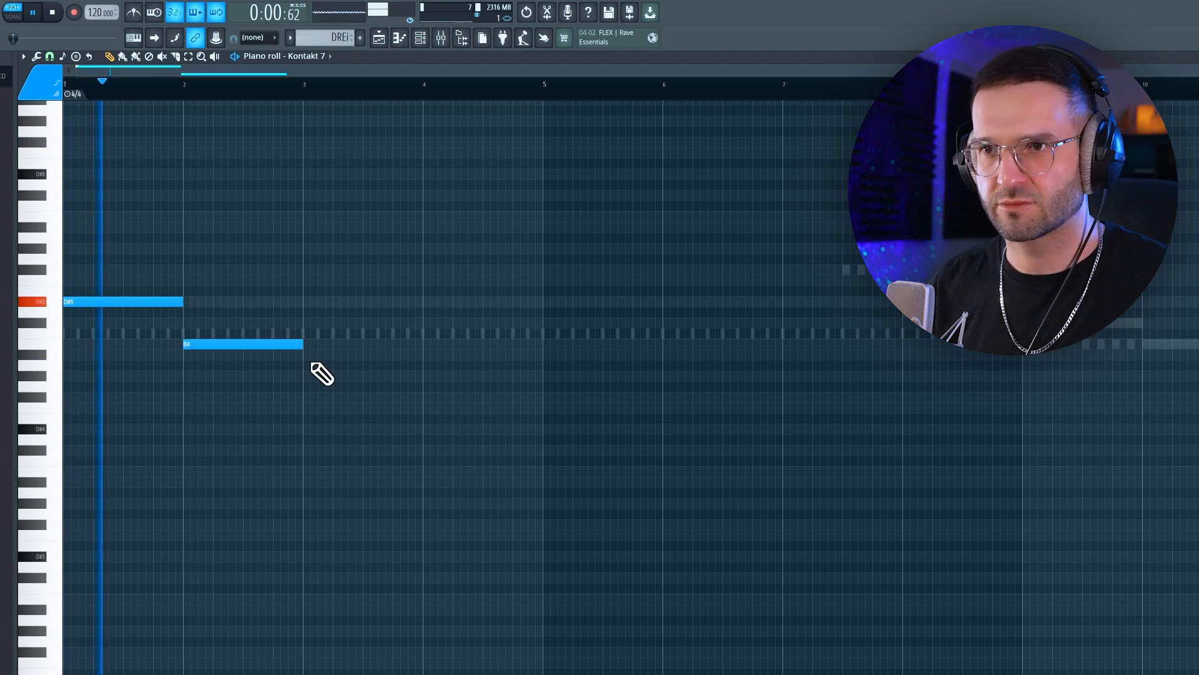
{"action": "left_click", "coordinate": [305, 323]}
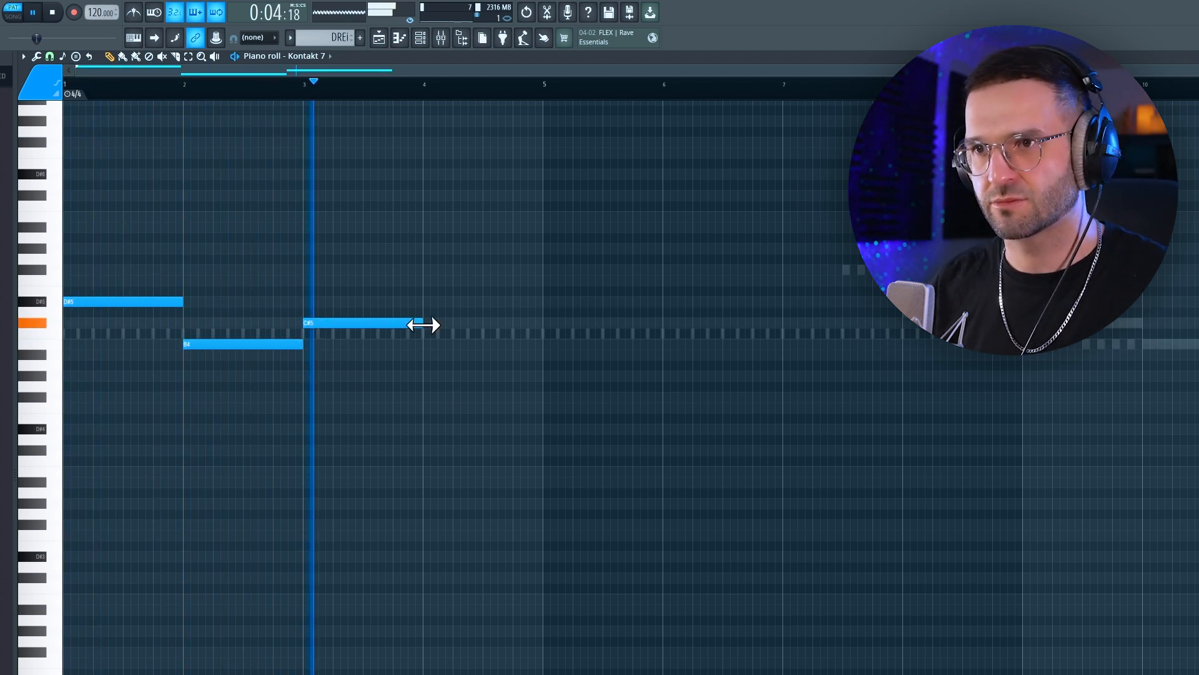
{"action": "left_click", "coordinate": [427, 355]}
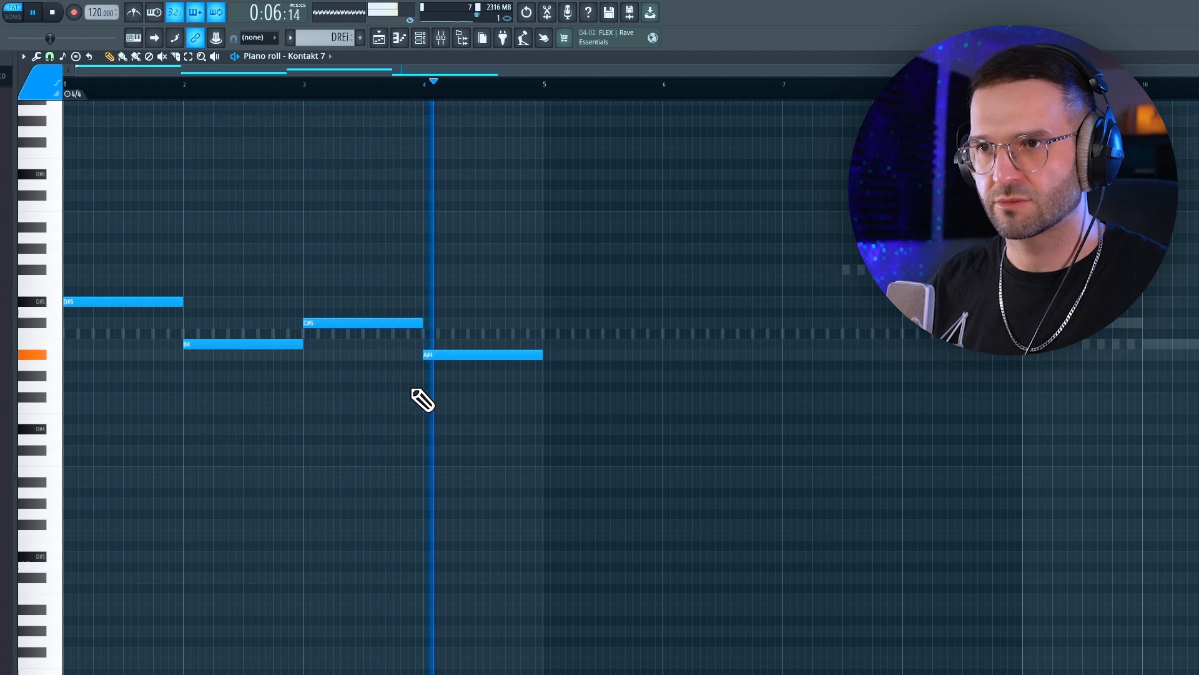
{"action": "key", "text": "space"}
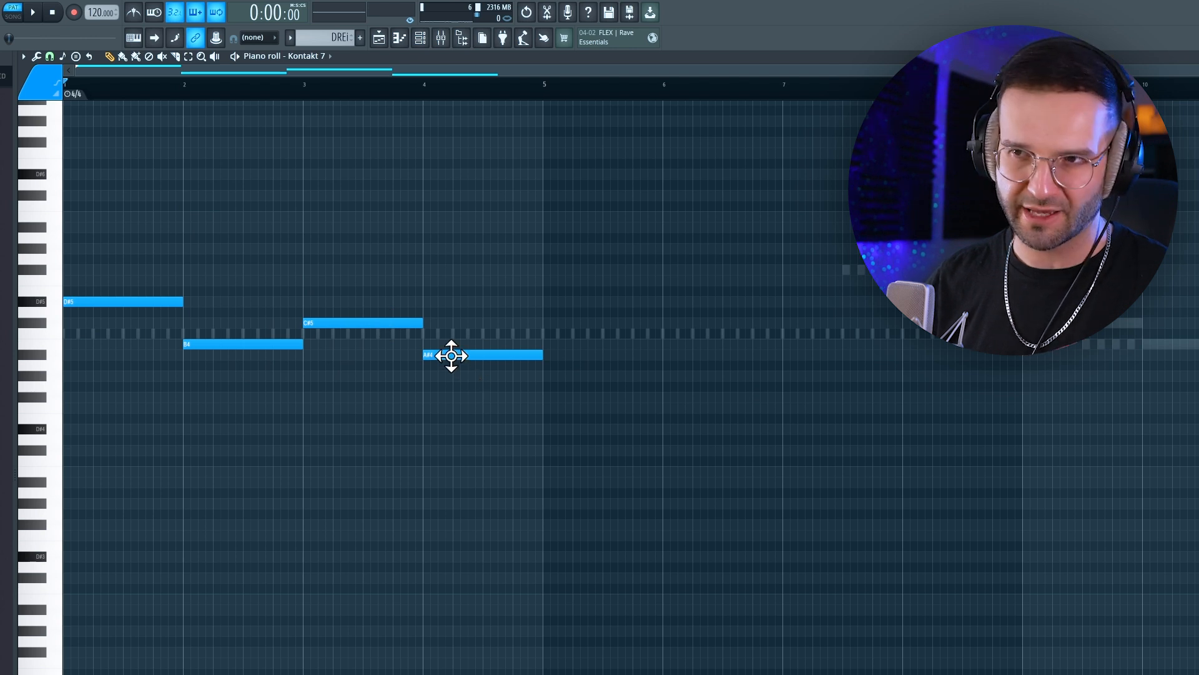
Stack F#5 and A#5 above the D#5 root in bar 1 and play the chord
{"action": "scroll", "coordinate": [78, 406], "scroll_direction": "up", "scroll_amount": 3}
{"action": "left_click", "coordinate": [69, 397]}
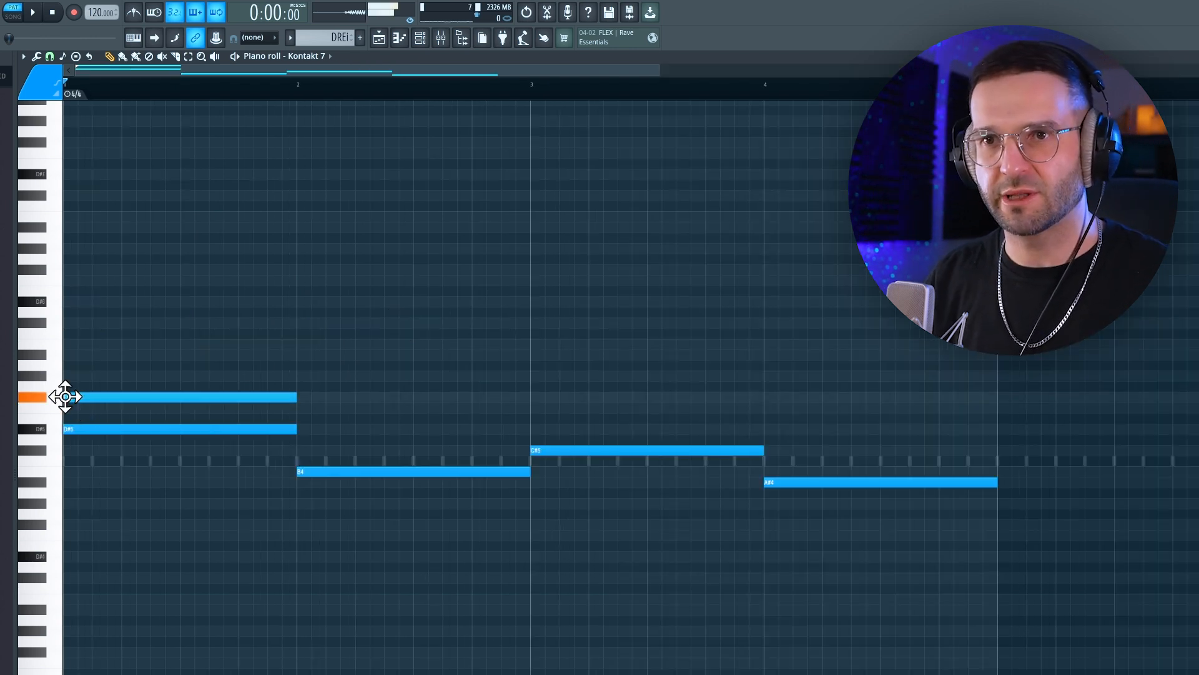
{"action": "left_click", "coordinate": [68, 354]}
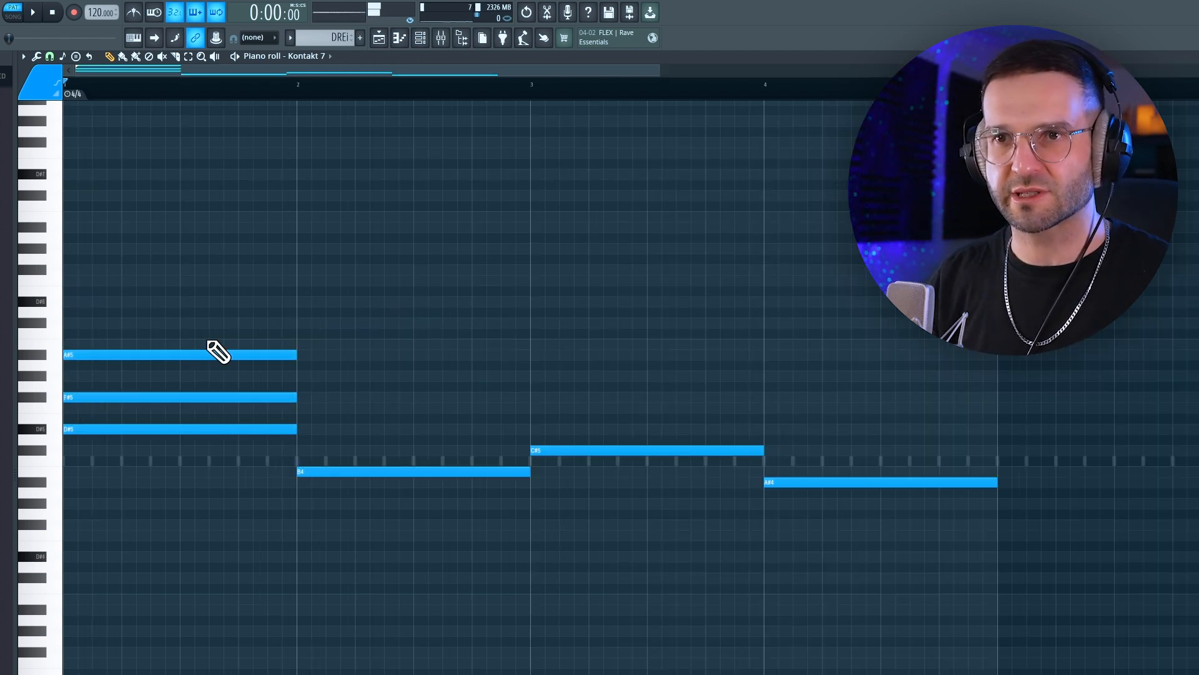
{"action": "key", "text": "space"}
{"action": "key", "text": "space"}
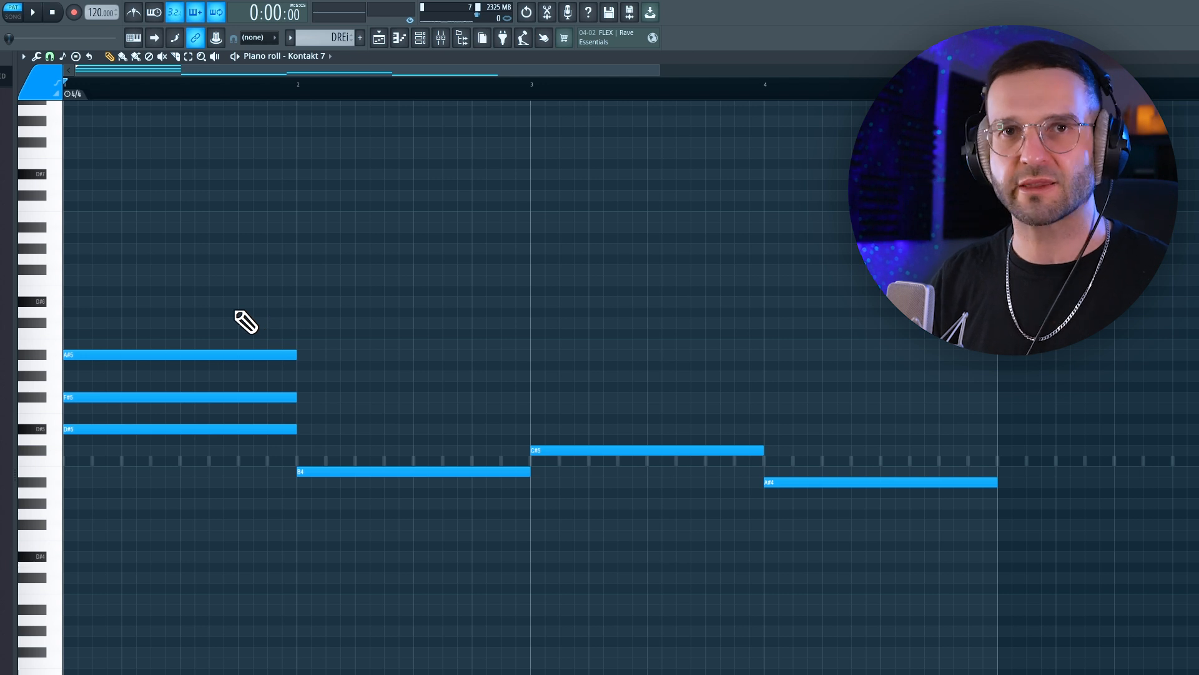
Extend the bar 1 chord with C#6, F6 and G#6, and play it
{"action": "left_click", "coordinate": [74, 323]}
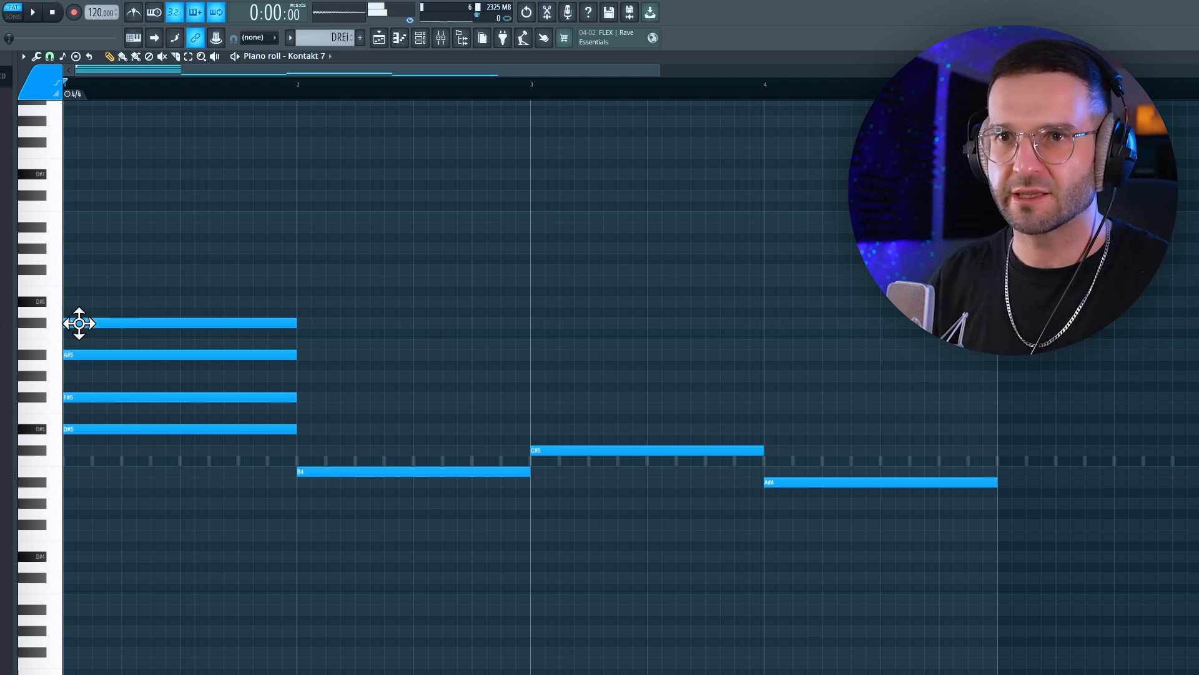
{"action": "left_click", "coordinate": [65, 280]}
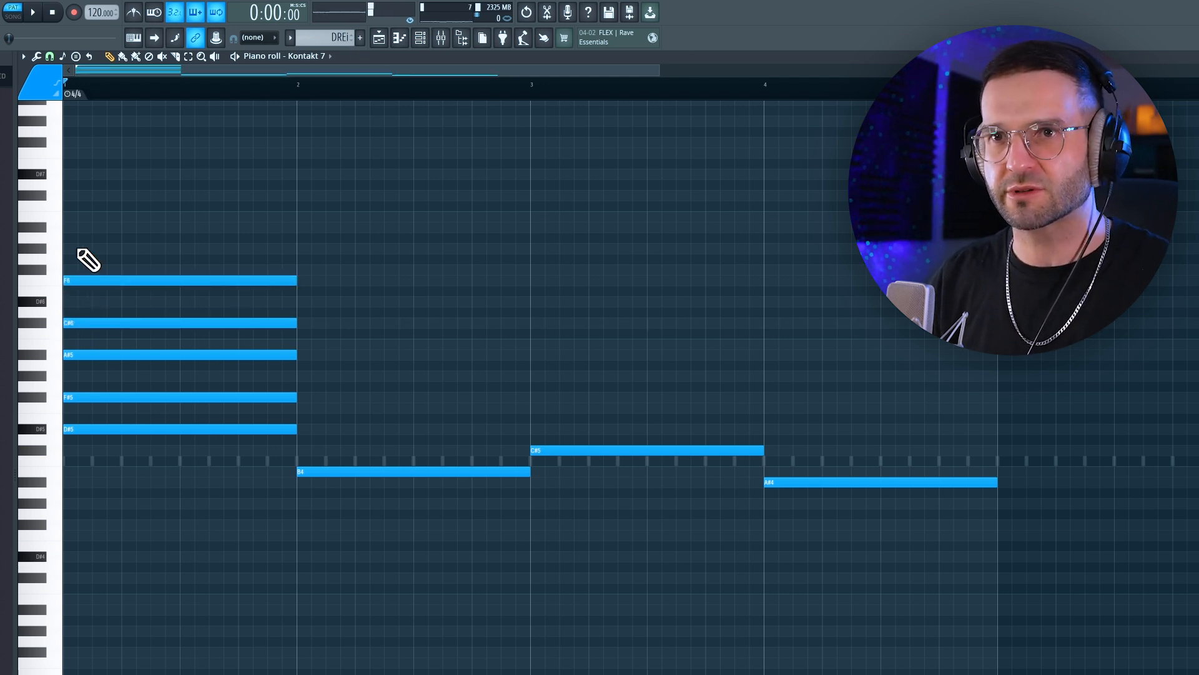
{"action": "left_click", "coordinate": [65, 248]}
{"action": "key", "text": "space"}
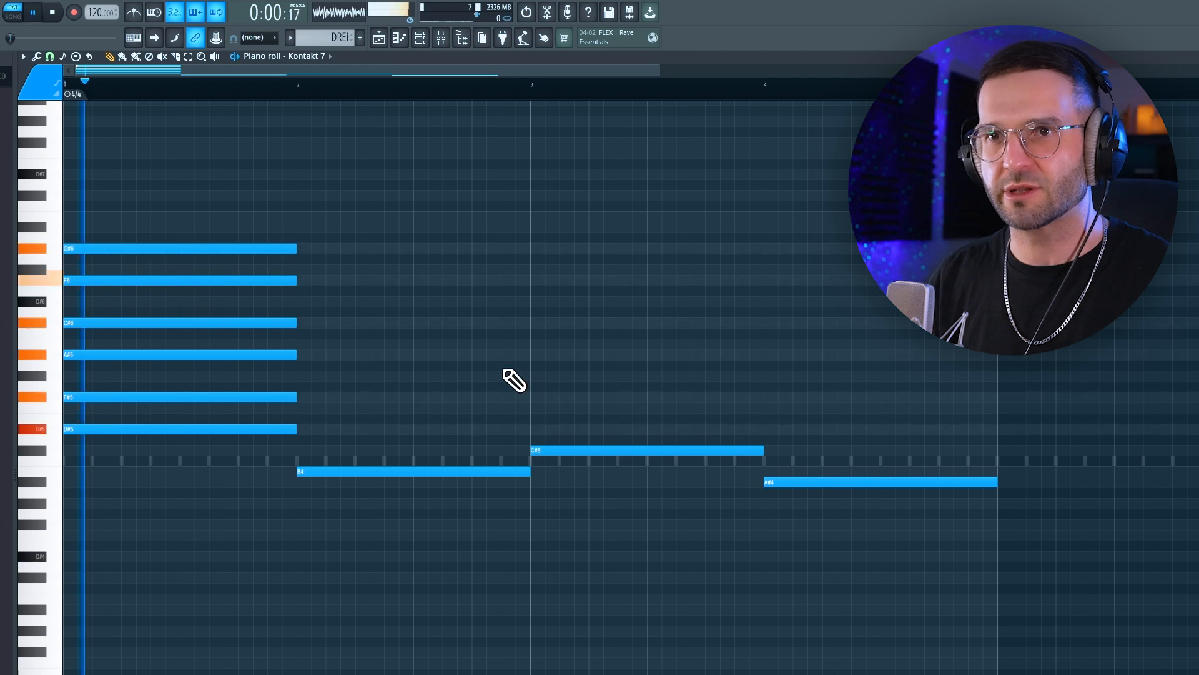
{"action": "key", "text": "space"}
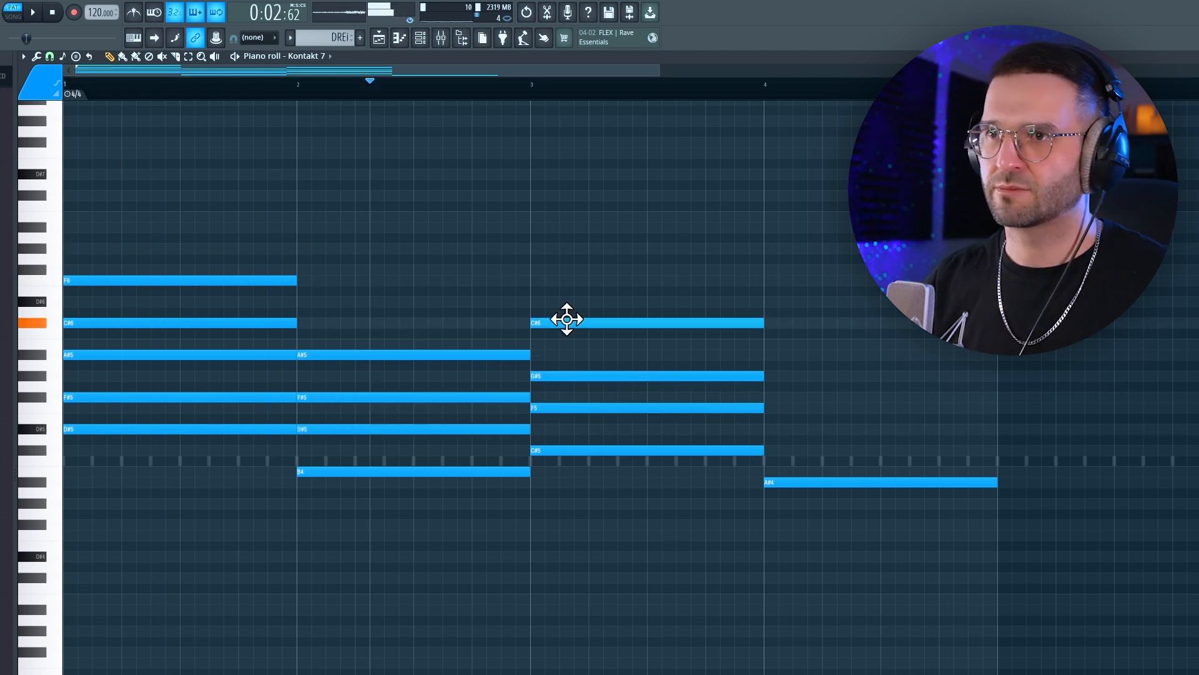
Raise the top note of the bar 3 chord to D#6 and try an added B5 in that chord
{"action": "left_click_drag", "start_coordinate": [568, 319], "coordinate": [572, 298]}
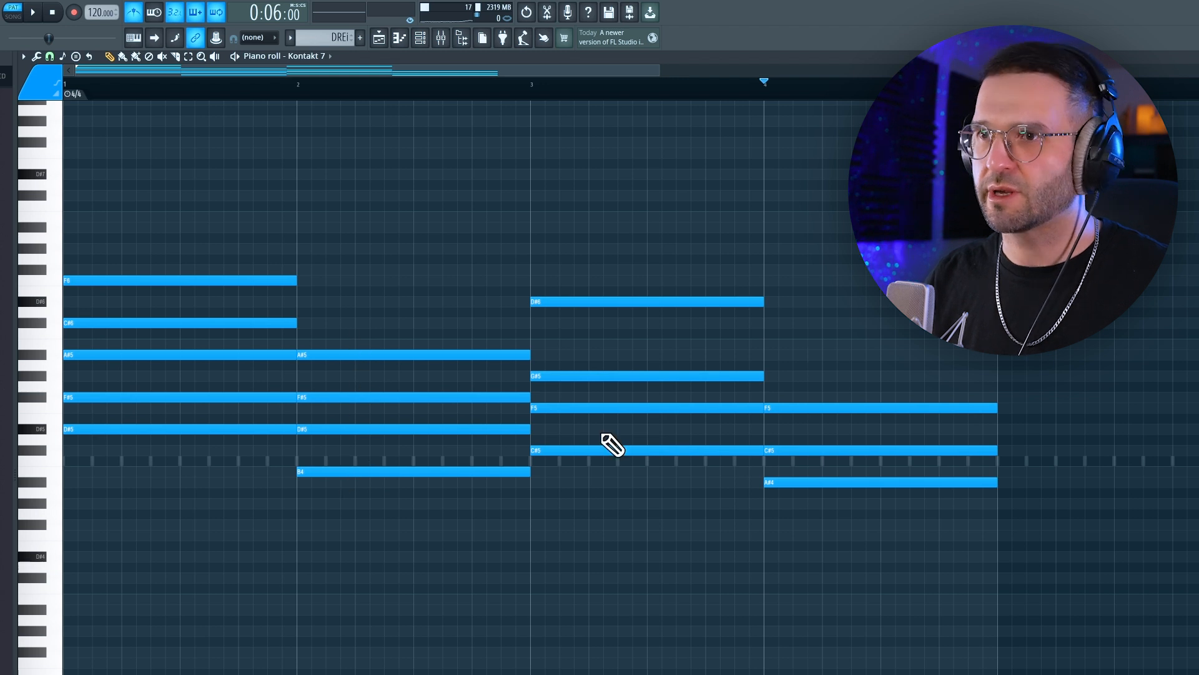
{"action": "left_click", "coordinate": [532, 343]}
{"action": "right_click", "coordinate": [564, 343]}
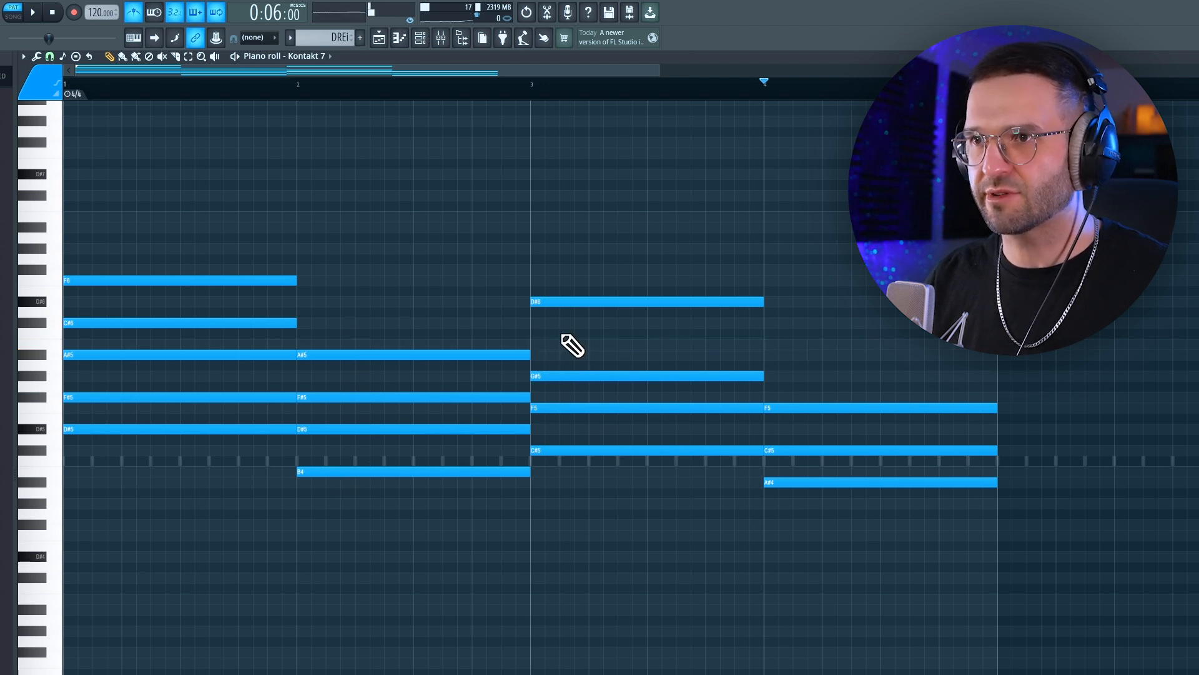
Play the progression from bar 3, select the bar 4 chord's notes, and replay from the start
{"action": "left_click", "coordinate": [540, 95]}
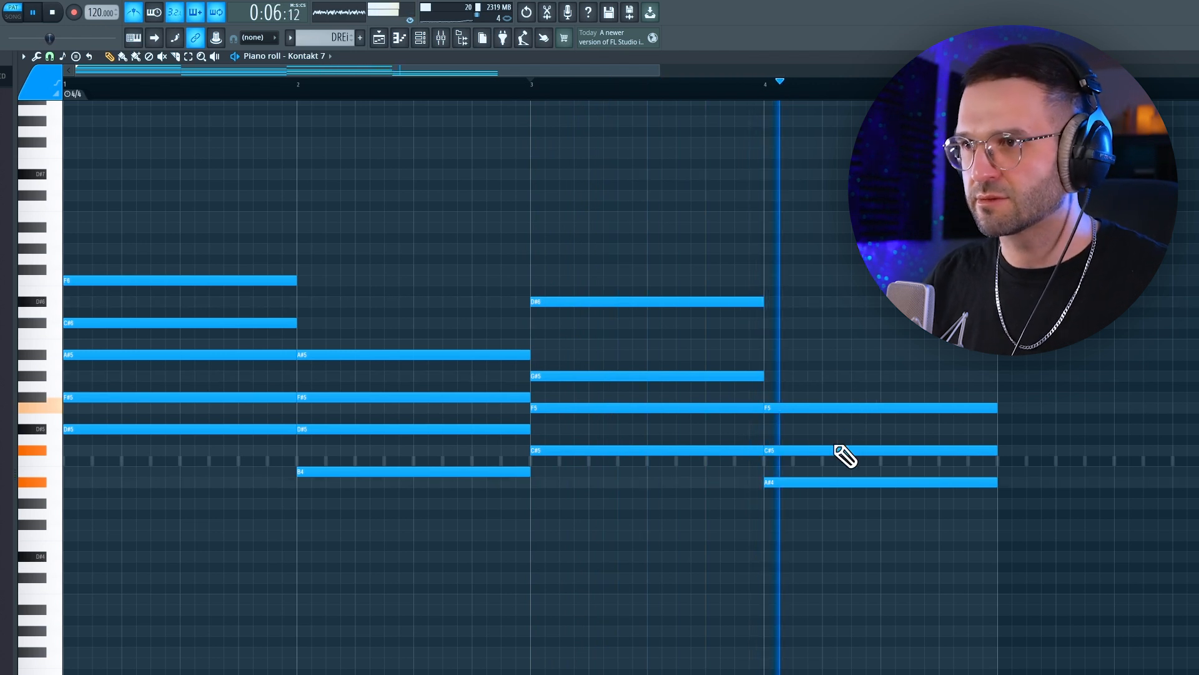
{"action": "key", "text": "space"}
{"action": "left_click_drag", "start_coordinate": [976, 350], "coordinate": [835, 562]}
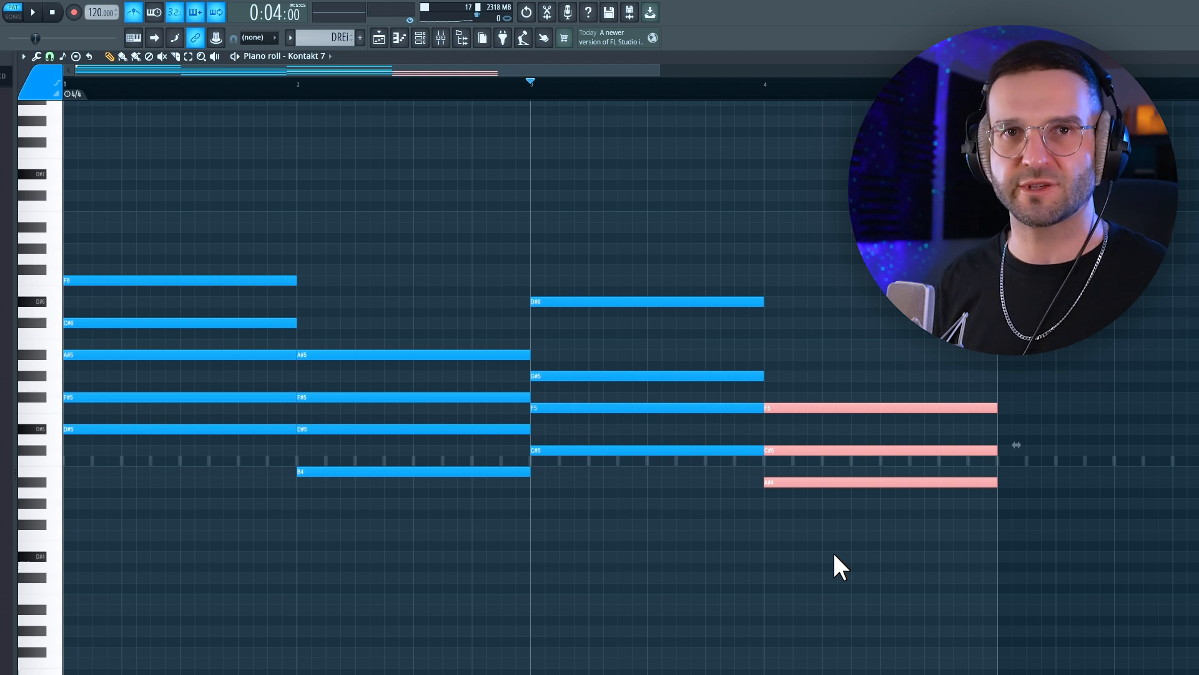
{"action": "key", "text": "Home"}
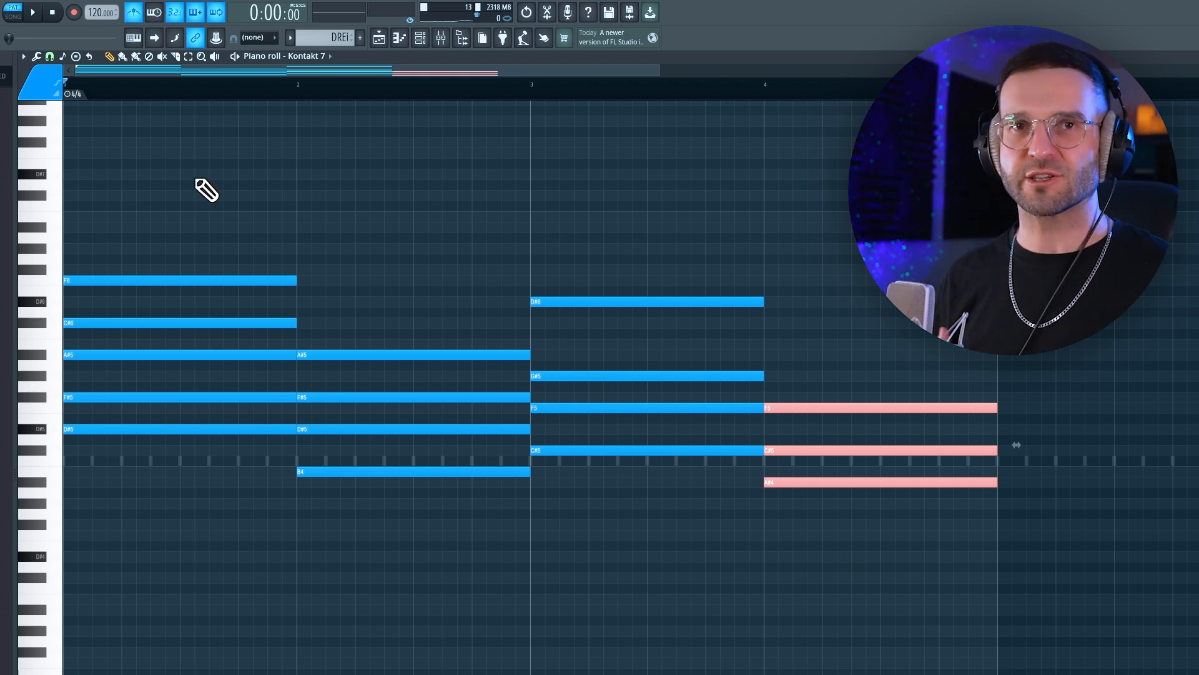
{"action": "key", "text": "space"}
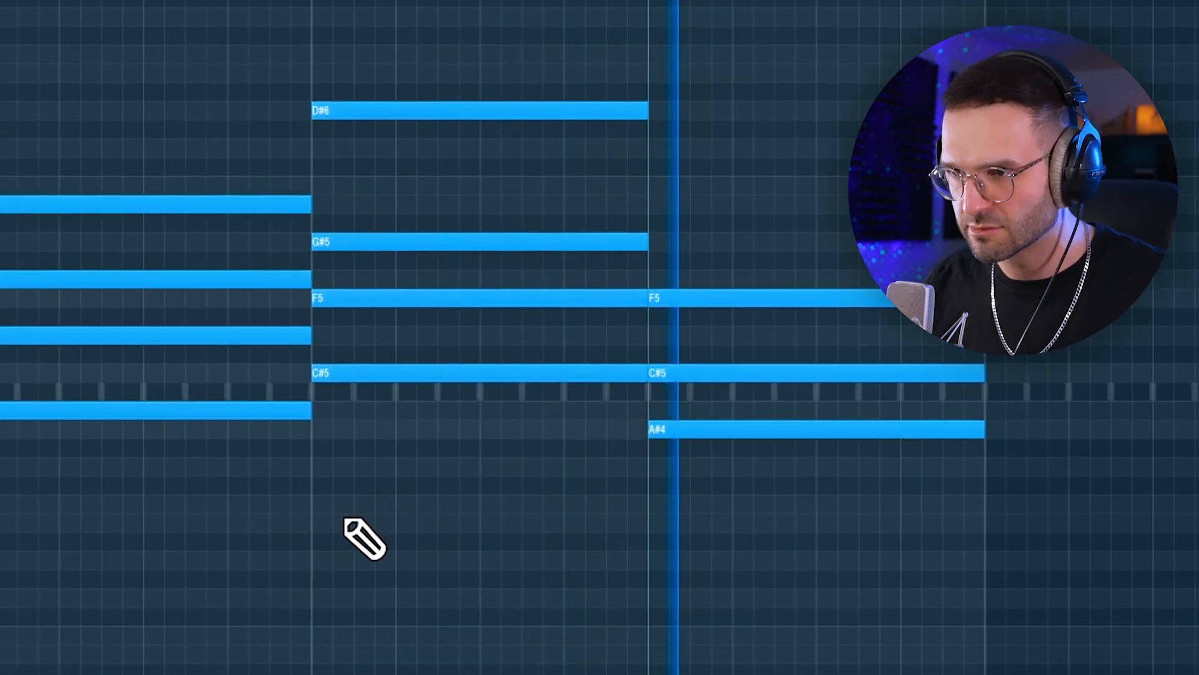
Copy the bar 4 chord's A#4 an octave up to A#5 and play from bar 4
{"action": "left_click_drag", "start_coordinate": [505, 386], "coordinate": [510, 255]}
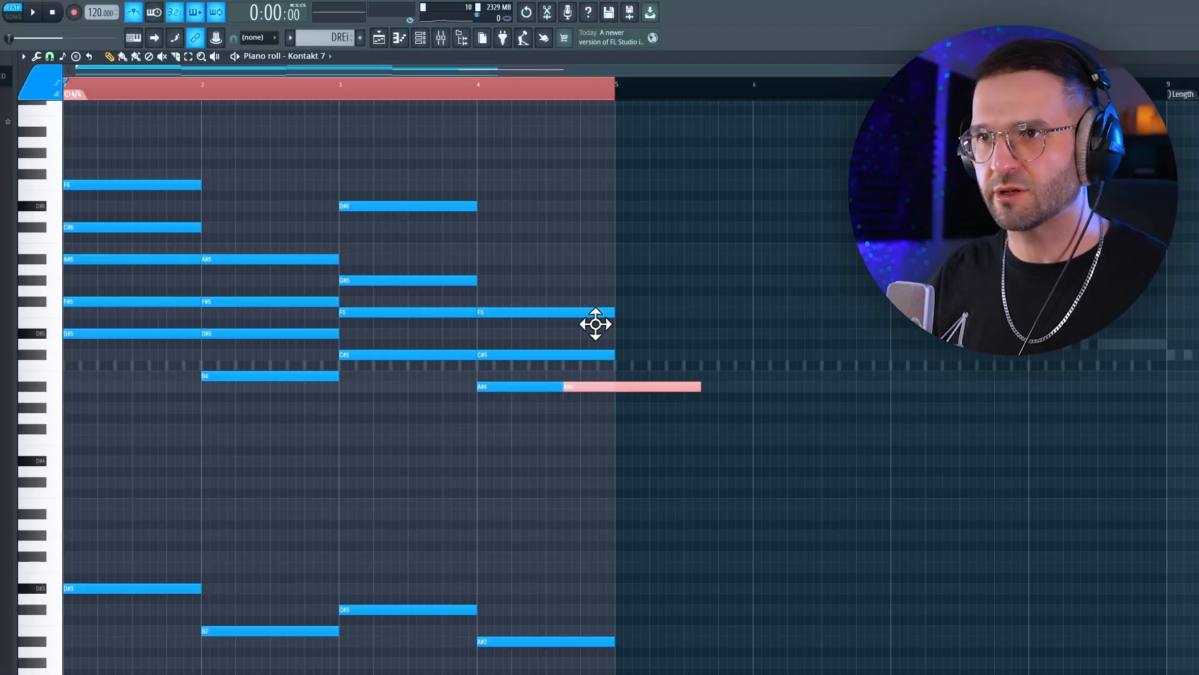
{"action": "left_click", "coordinate": [488, 97]}
{"action": "key", "text": "space"}
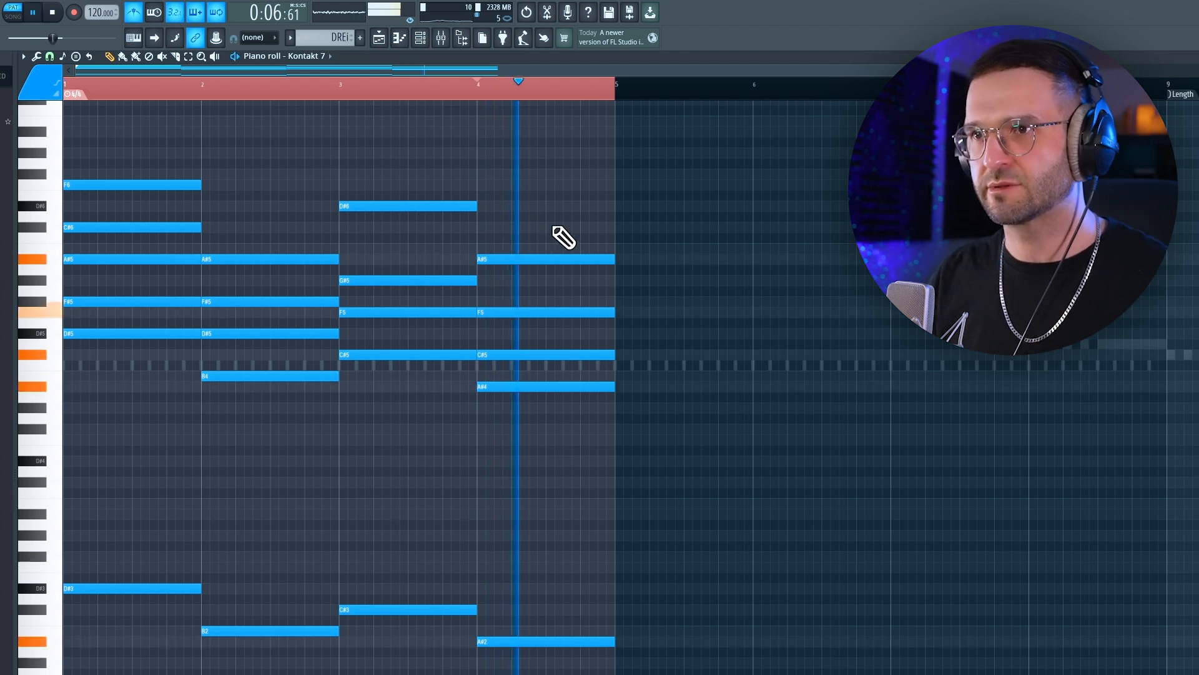
{"action": "key", "text": "space"}
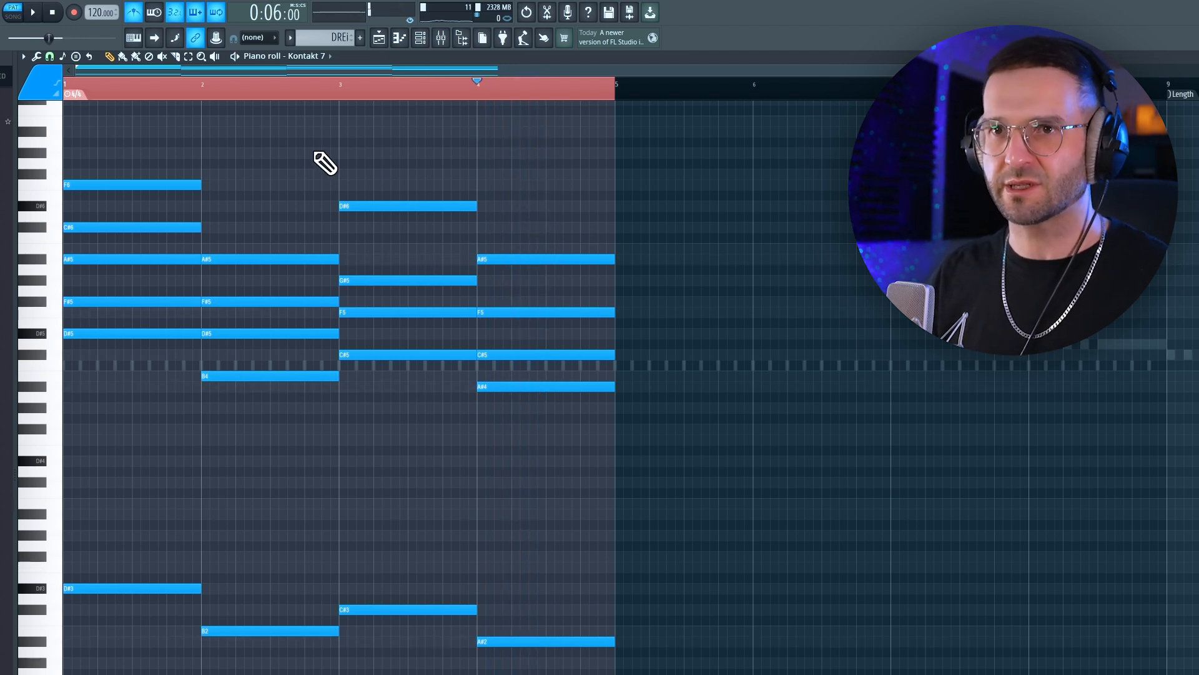
Duplicate the four-bar progression into bars 5 to 8 and raise the last chord's C#5 a semitone to D5
{"action": "key", "text": "ctrl+b"}
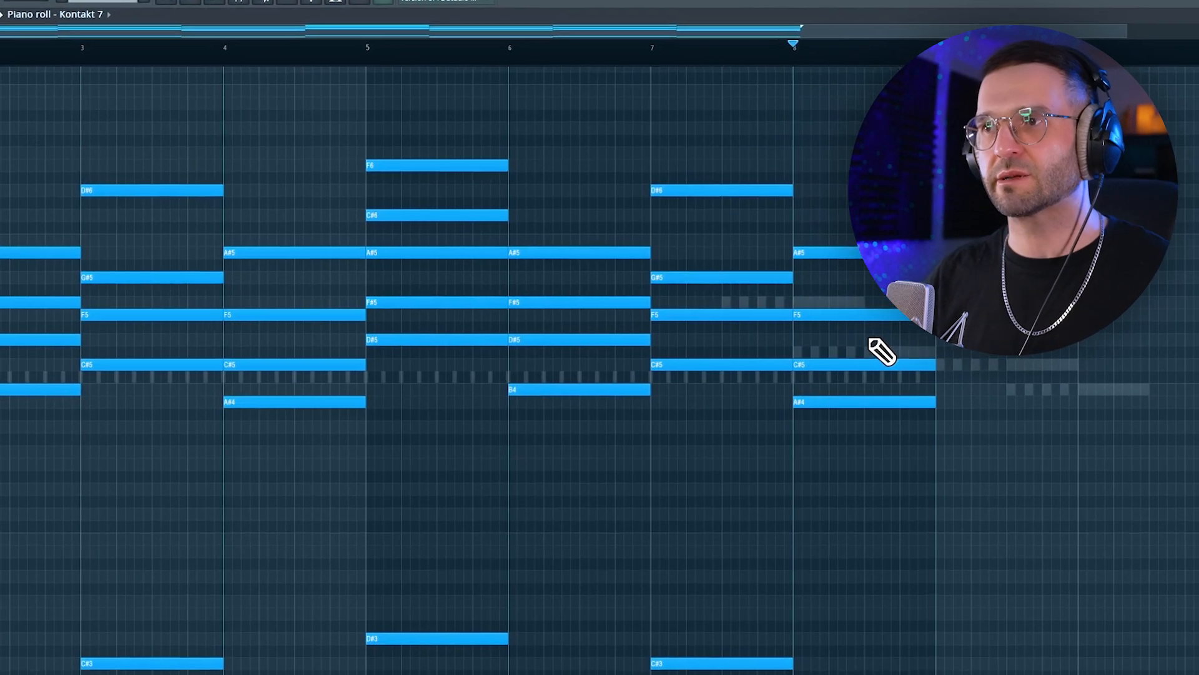
{"action": "left_click", "coordinate": [820, 370]}
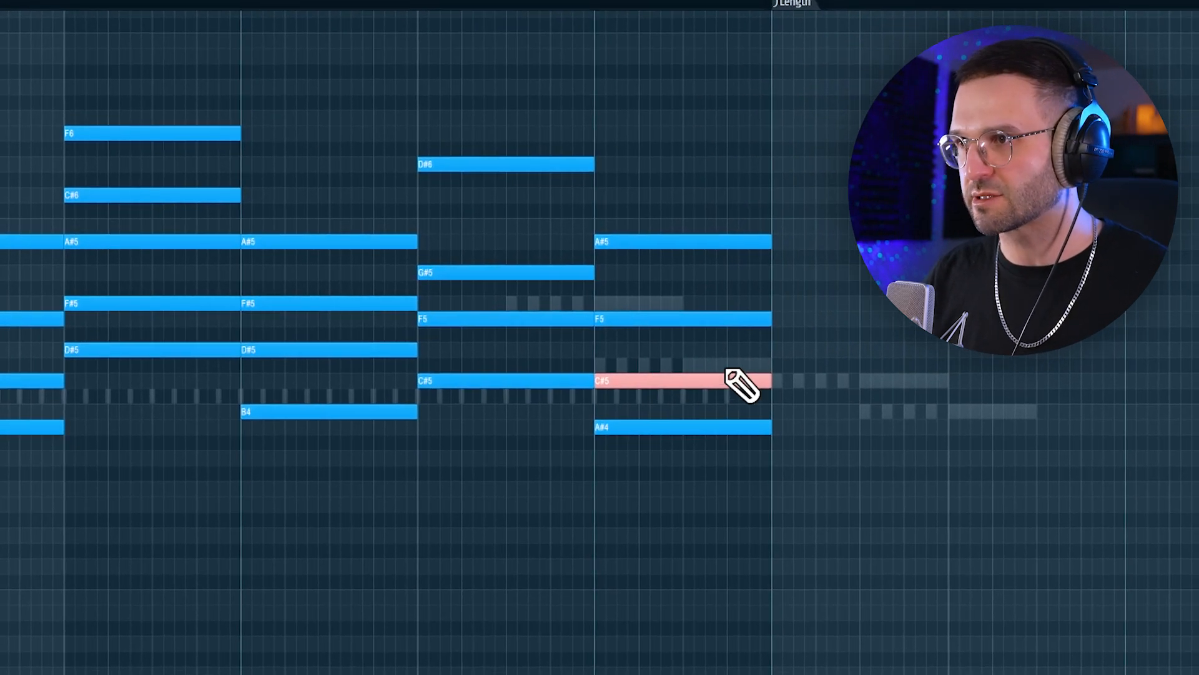
{"action": "key", "text": "shift+Up"}
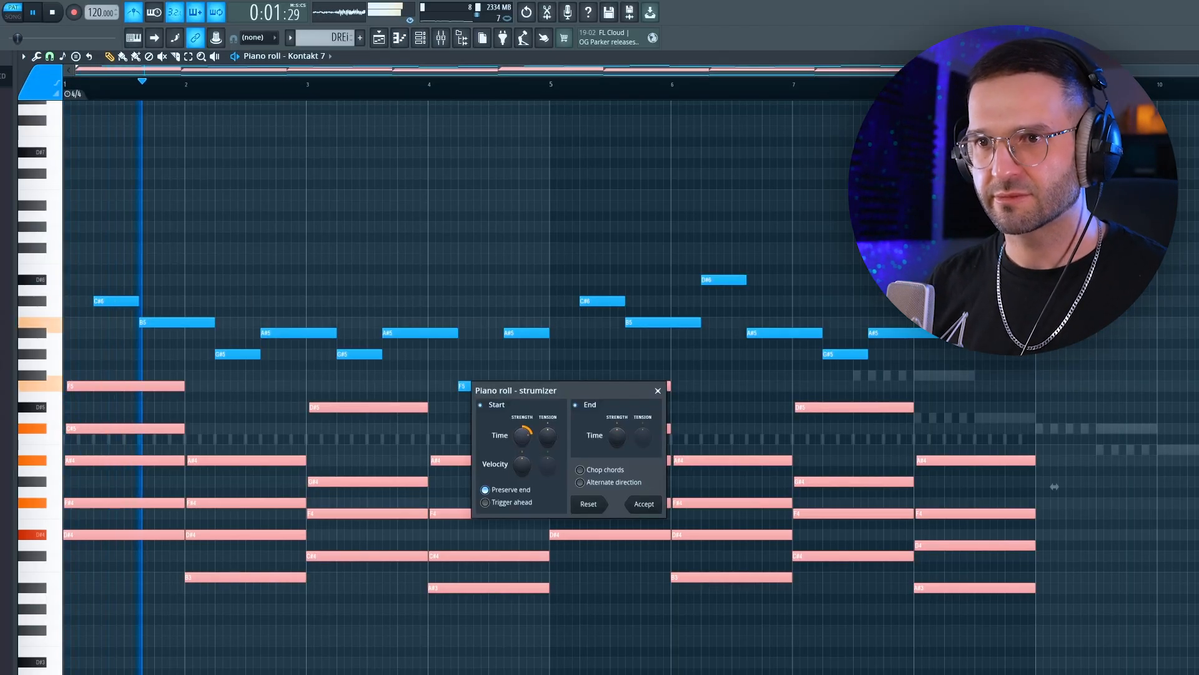
Apply a strum with increased start-time tension to the selected chord notes, and choose the Humanize script for them
{"action": "left_click_drag", "start_coordinate": [528, 440], "coordinate": [551, 425]}
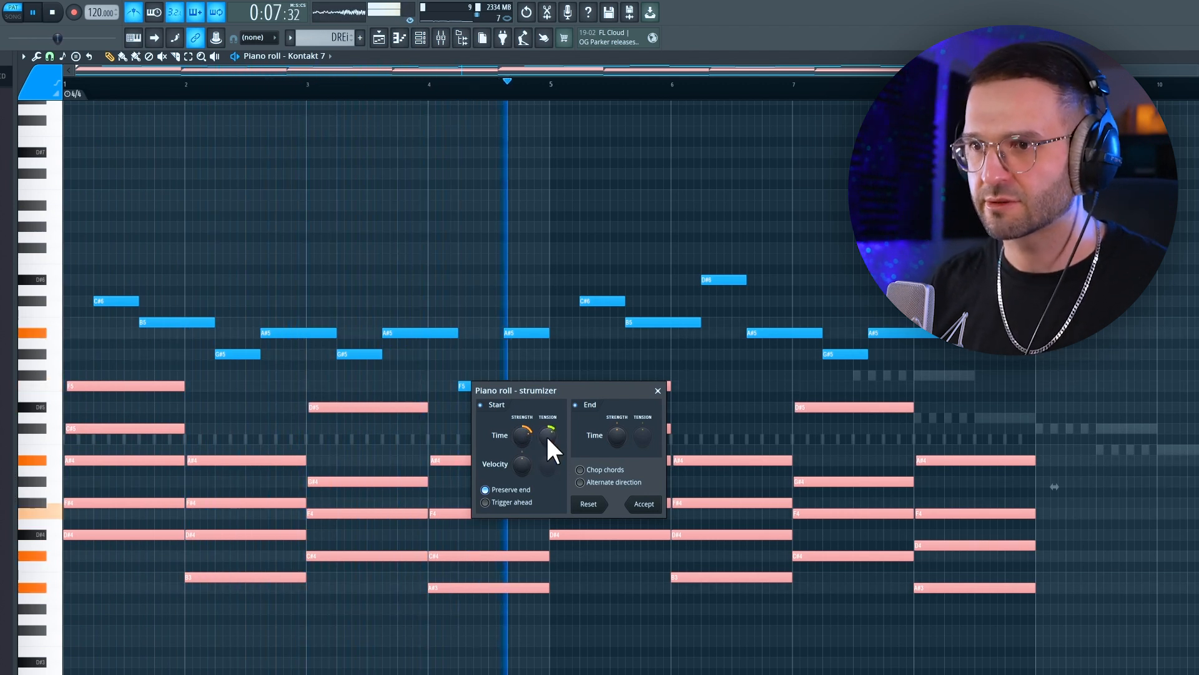
{"action": "left_click", "coordinate": [644, 503]}
{"action": "key", "text": "space"}
{"action": "left_click", "coordinate": [37, 56]}
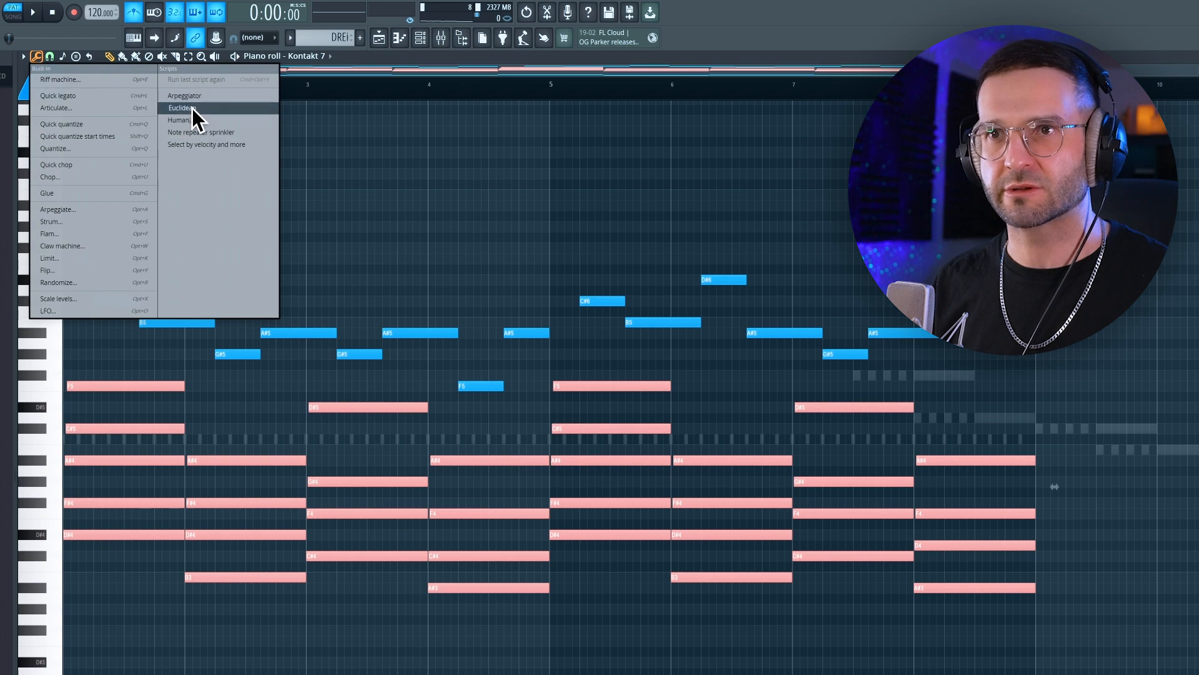
{"action": "left_click", "coordinate": [181, 120]}
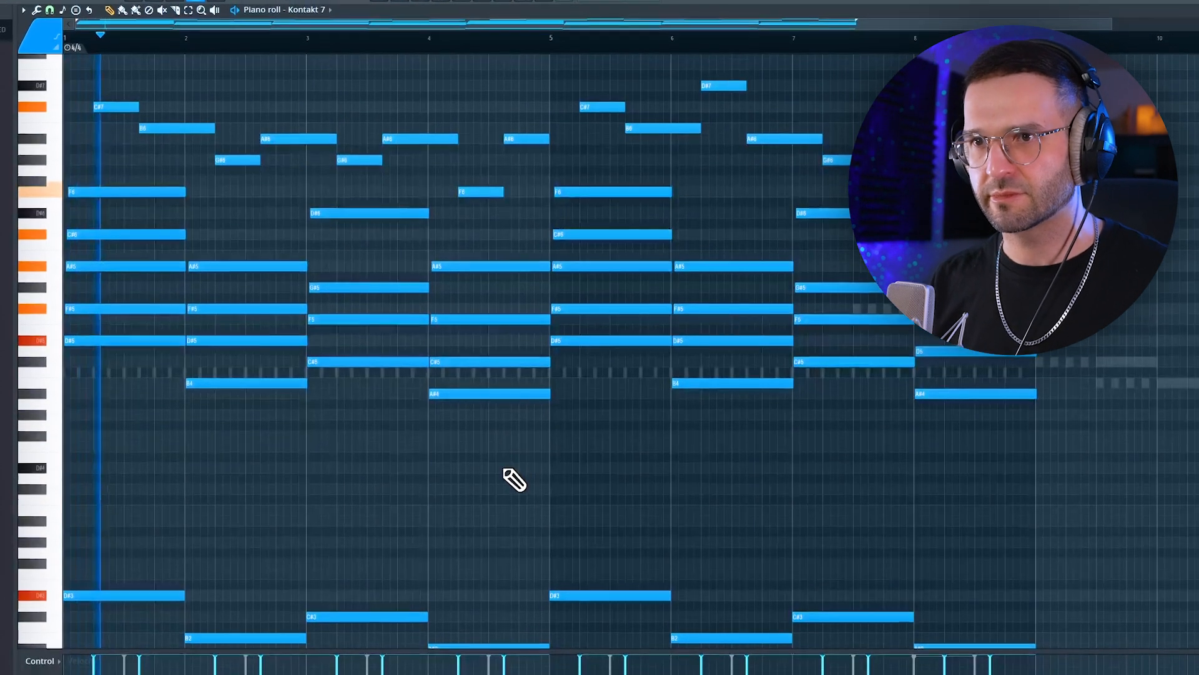
Select the high melody notes above the chords across bars 1 to 8
{"action": "scroll", "coordinate": [503, 485], "scroll_direction": "up", "scroll_amount": 3}
{"action": "left_click_drag", "start_coordinate": [1118, 96], "coordinate": [64, 244]}
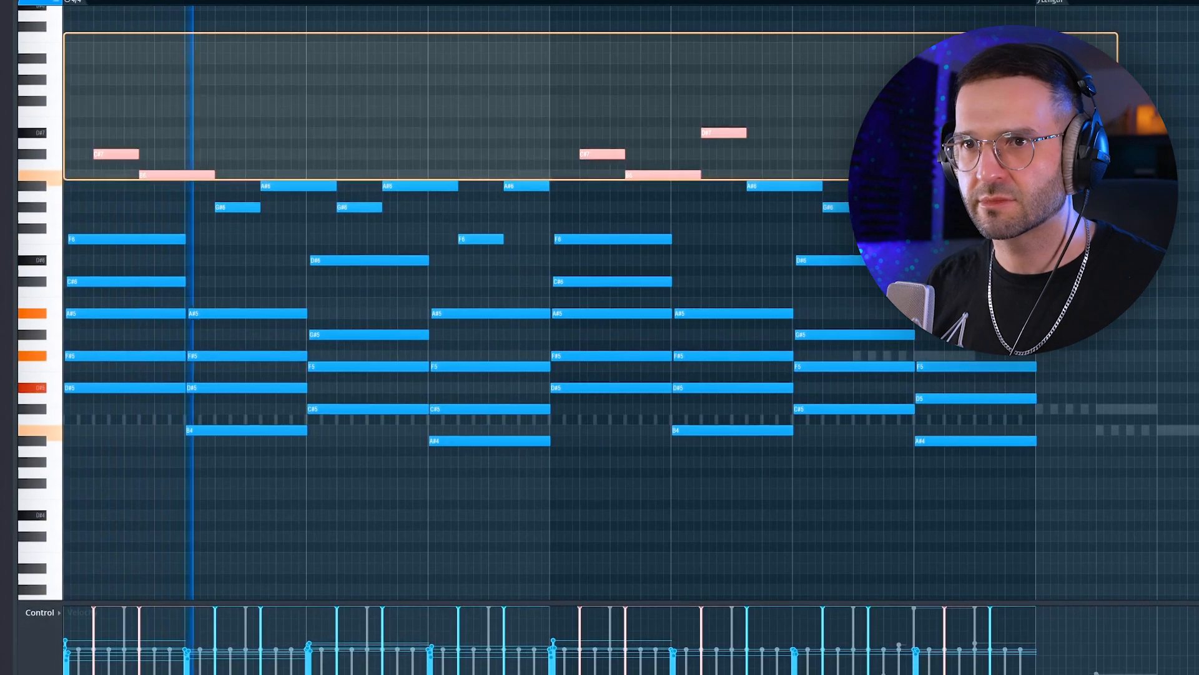
{"action": "left_click_drag", "start_coordinate": [64, 180], "coordinate": [63, 213]}
{"action": "scroll", "coordinate": [384, 85], "scroll_direction": "down", "scroll_amount": 3}
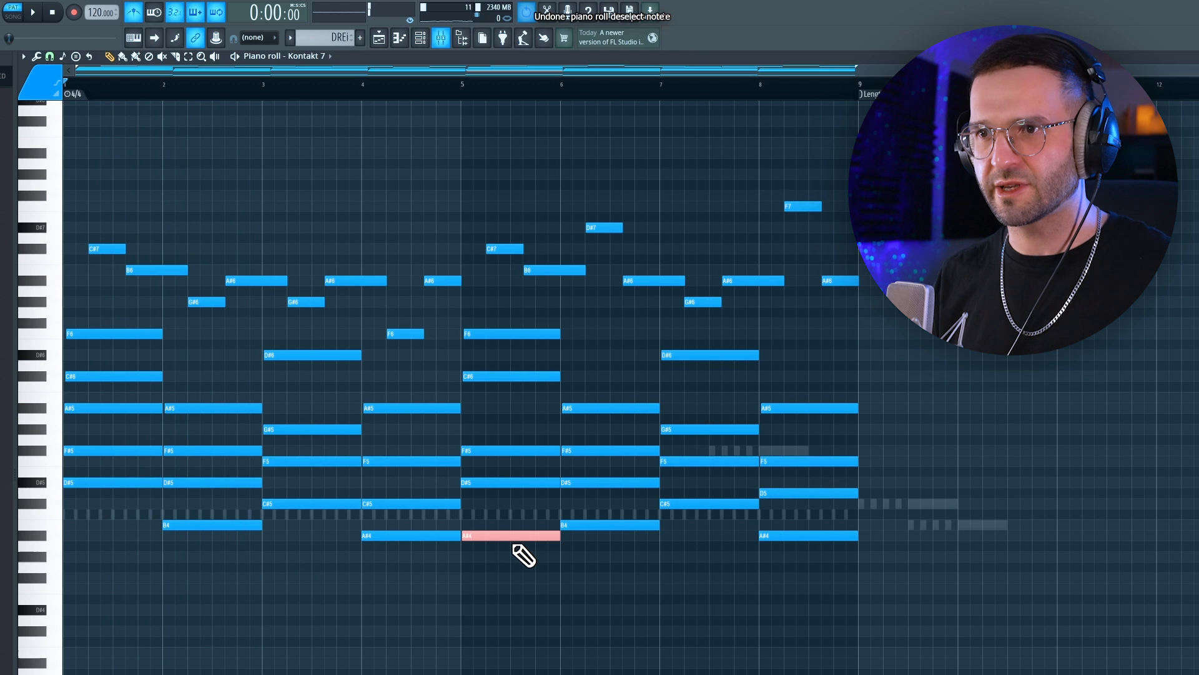
Raise the bar 5 chord's A#4 an octave to A#5 and lower the bar 1 chord's A#5 an octave to A#4
{"action": "key", "text": "ctrl+Up"}
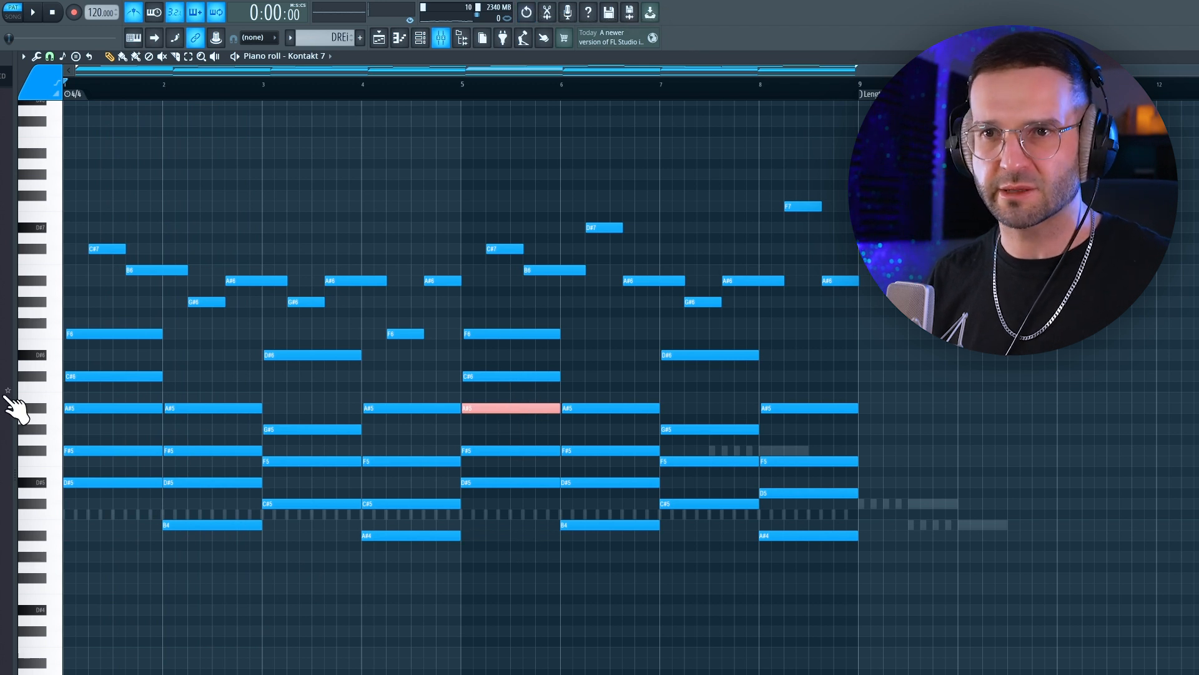
{"action": "left_click_drag", "start_coordinate": [129, 382], "coordinate": [115, 424]}
{"action": "key", "text": "ctrl+Down"}
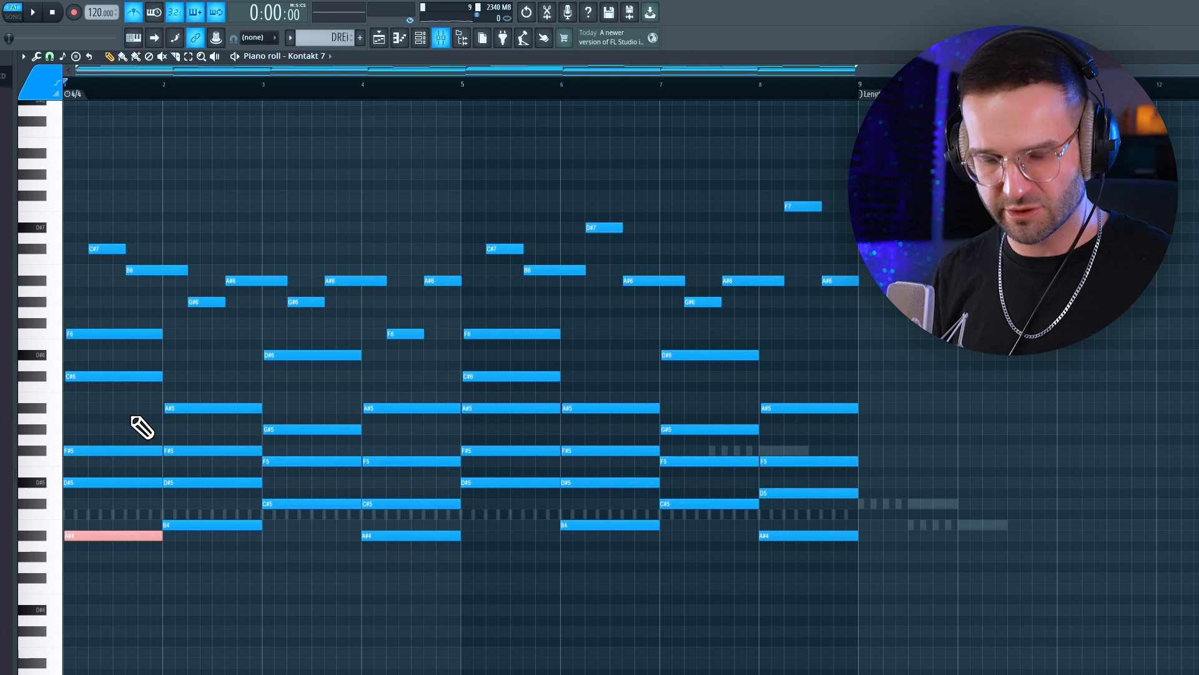
Mute all the melody notes above the chords across the eight bars
{"action": "left_click", "coordinate": [162, 56]}
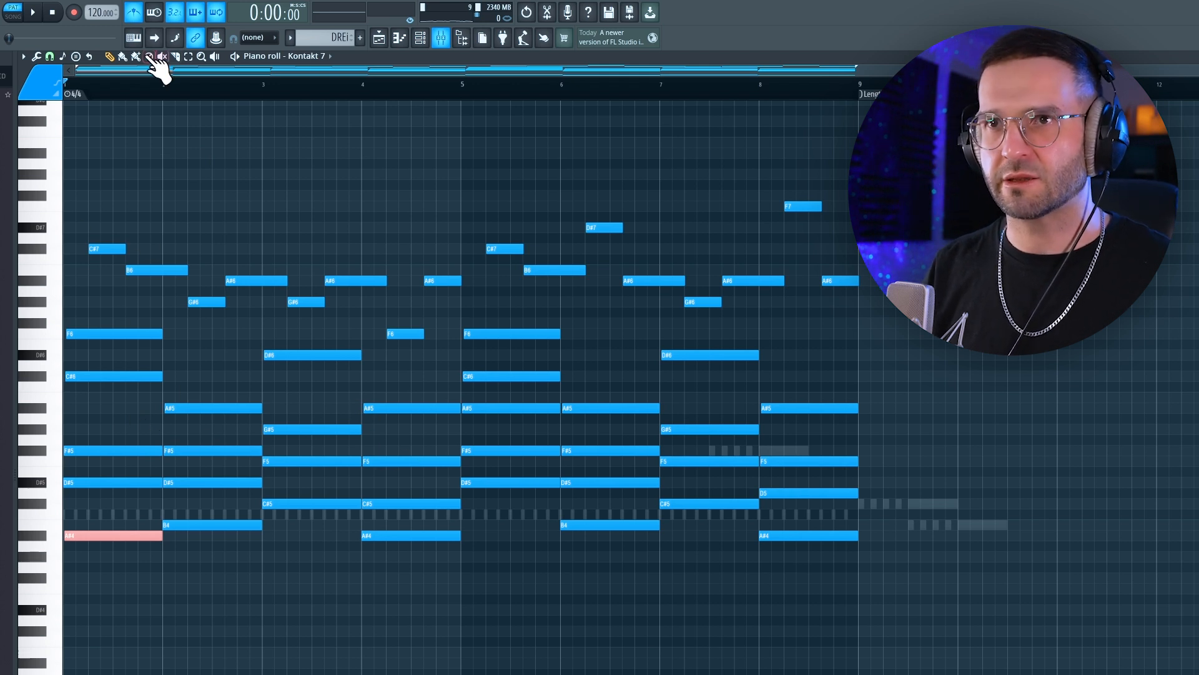
{"action": "left_click_drag", "start_coordinate": [105, 253], "coordinate": [287, 276]}
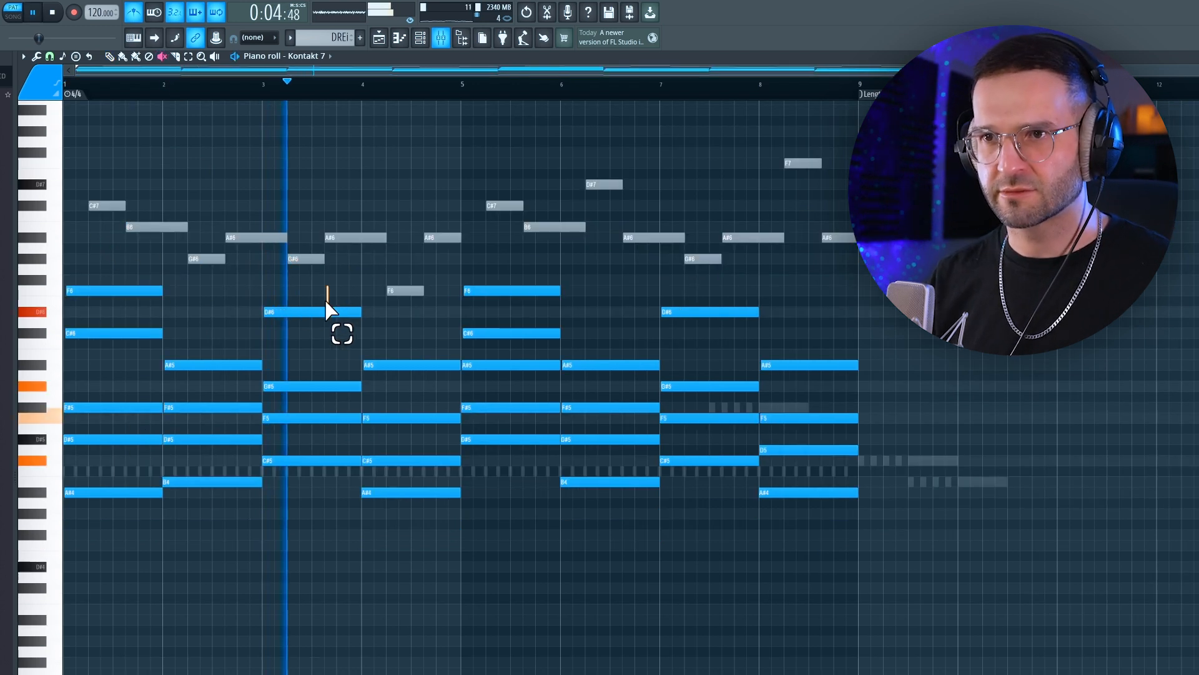
Lower the bar 3 chord's D#6 an octave to D#5 and play the progression back
{"action": "key", "text": "ctrl+Down"}
{"action": "key", "text": "space"}
{"action": "key", "text": "space"}
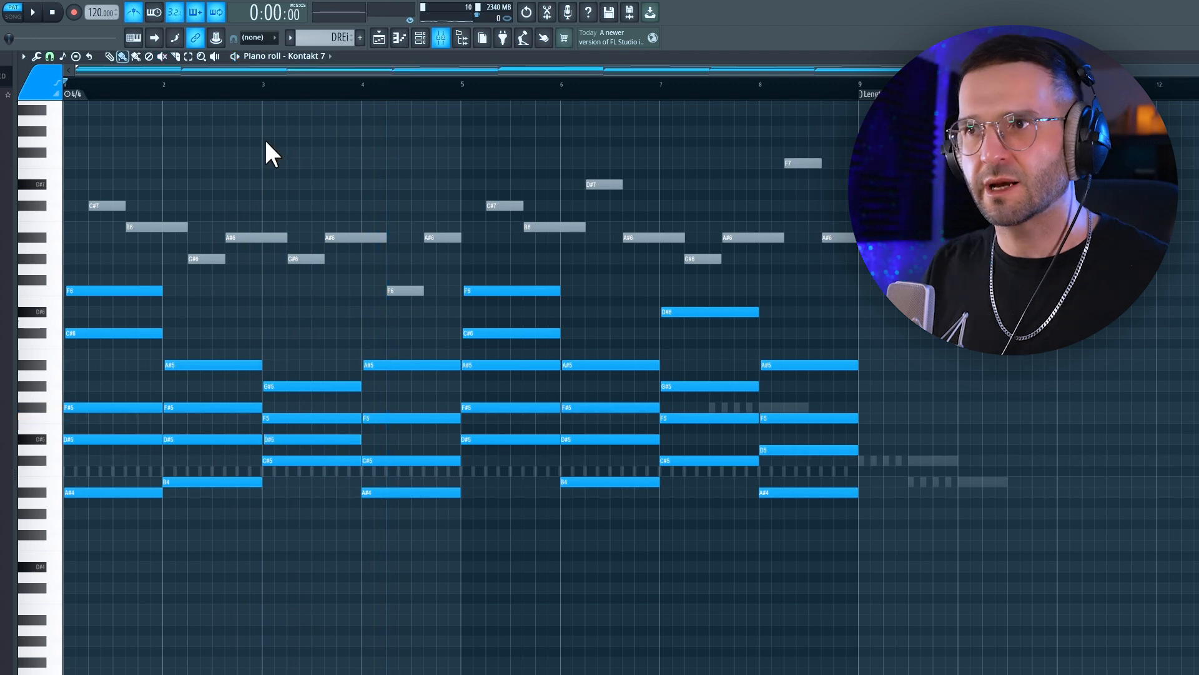
Paint a D#6 note across bar 8 above the chord's A#5, matching the length of the other chord notes
{"action": "left_click", "coordinate": [123, 56]}
{"action": "mouse_move", "coordinate": [814, 429]}
{"action": "left_mouse_down"}
{"action": "mouse_move", "coordinate": [789, 485]}
{"action": "mouse_move", "coordinate": [785, 311]}
{"action": "left_mouse_up"}
{"action": "key", "text": "space"}
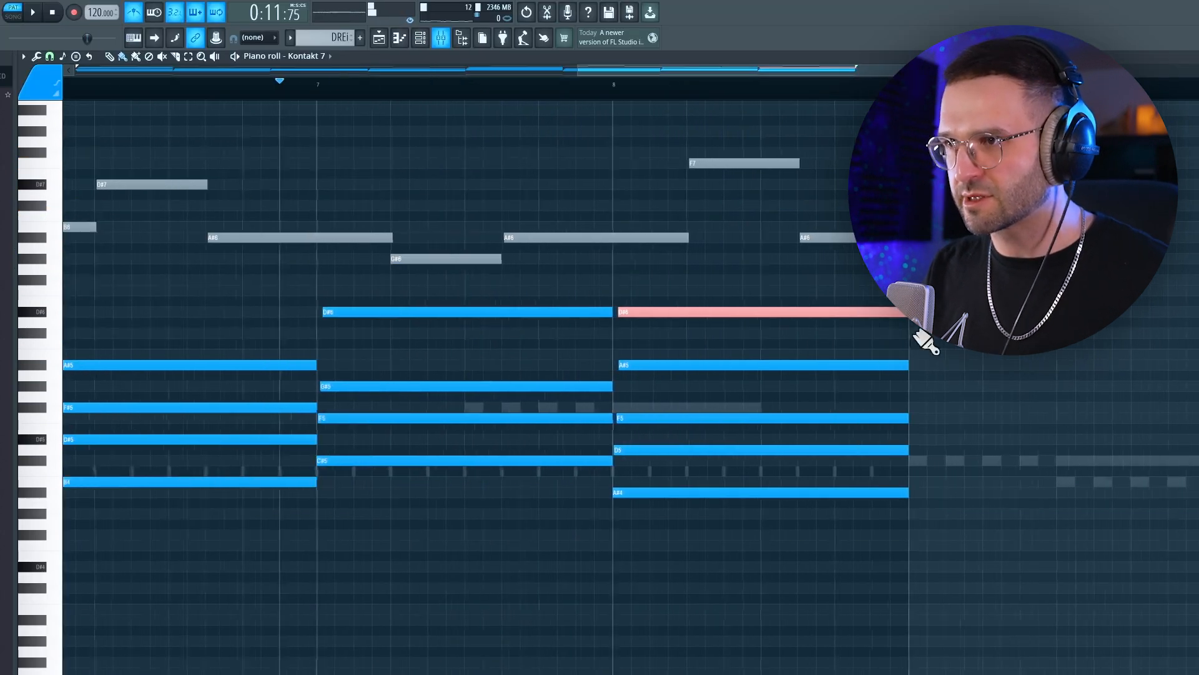
{"action": "scroll", "coordinate": [898, 348], "scroll_direction": "up", "scroll_amount": 5}
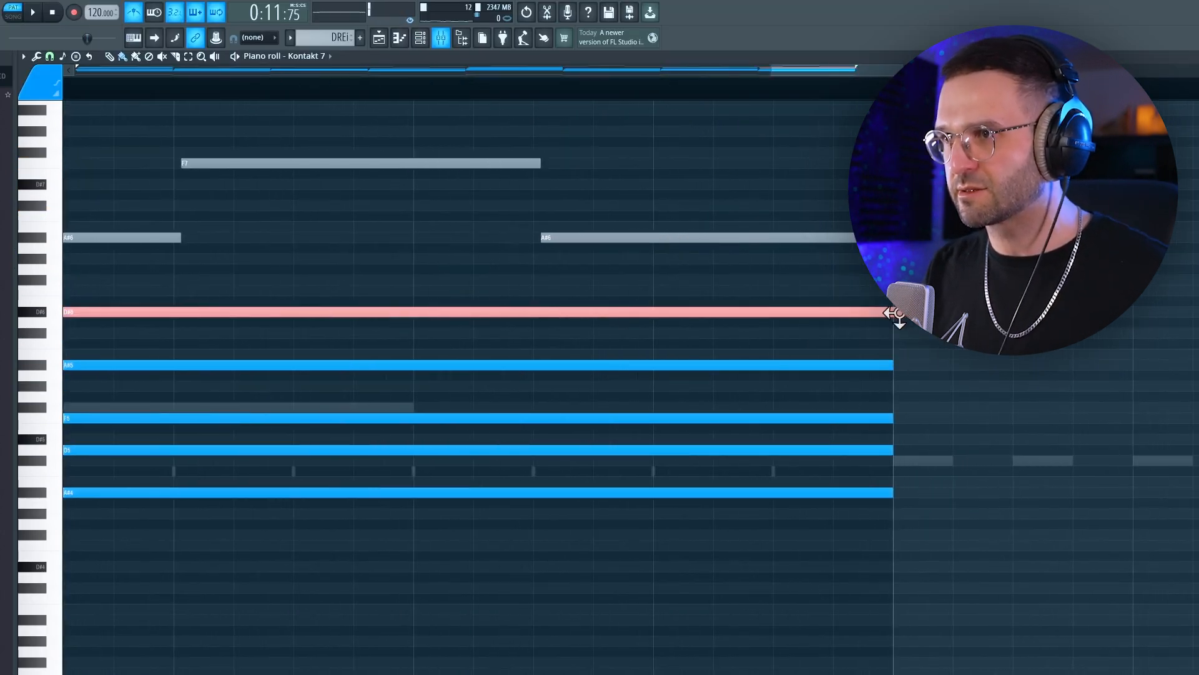
{"action": "scroll", "coordinate": [898, 319], "scroll_direction": "down", "scroll_amount": 5}
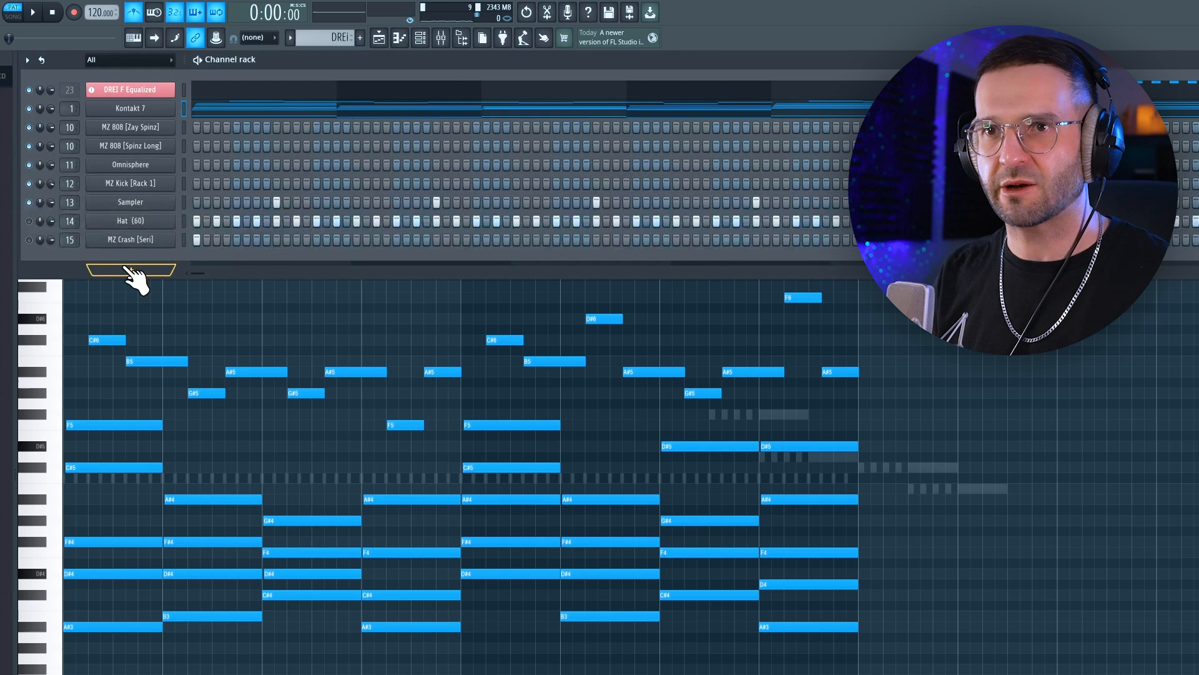
Add a new Omnisphere instrument channel and audition its Keyboards patches, including Fade to the Middle, over the chords
{"action": "left_click", "coordinate": [128, 269]}
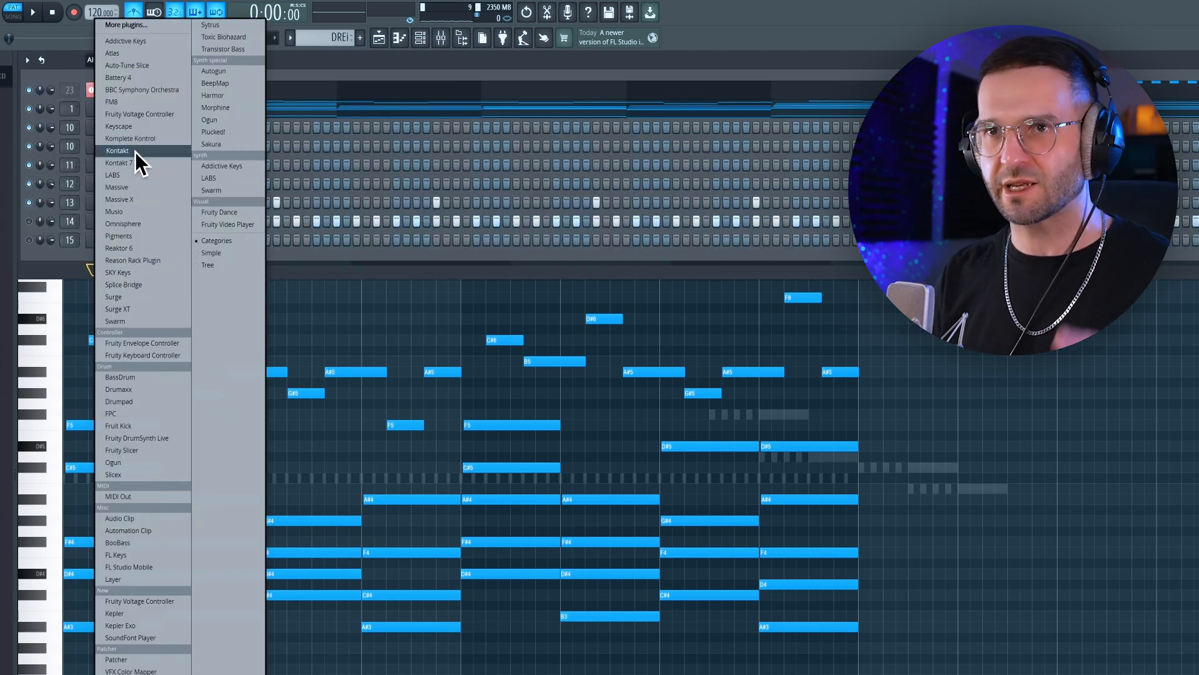
{"action": "left_click", "coordinate": [145, 223]}
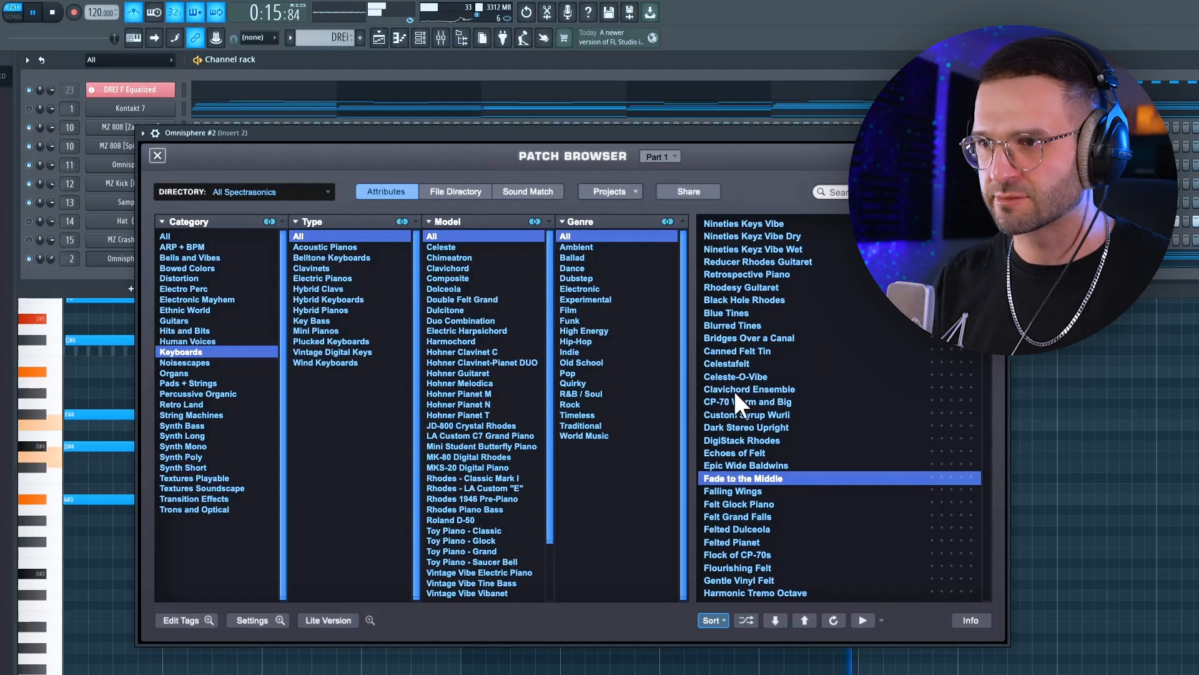
{"action": "key", "text": "space"}
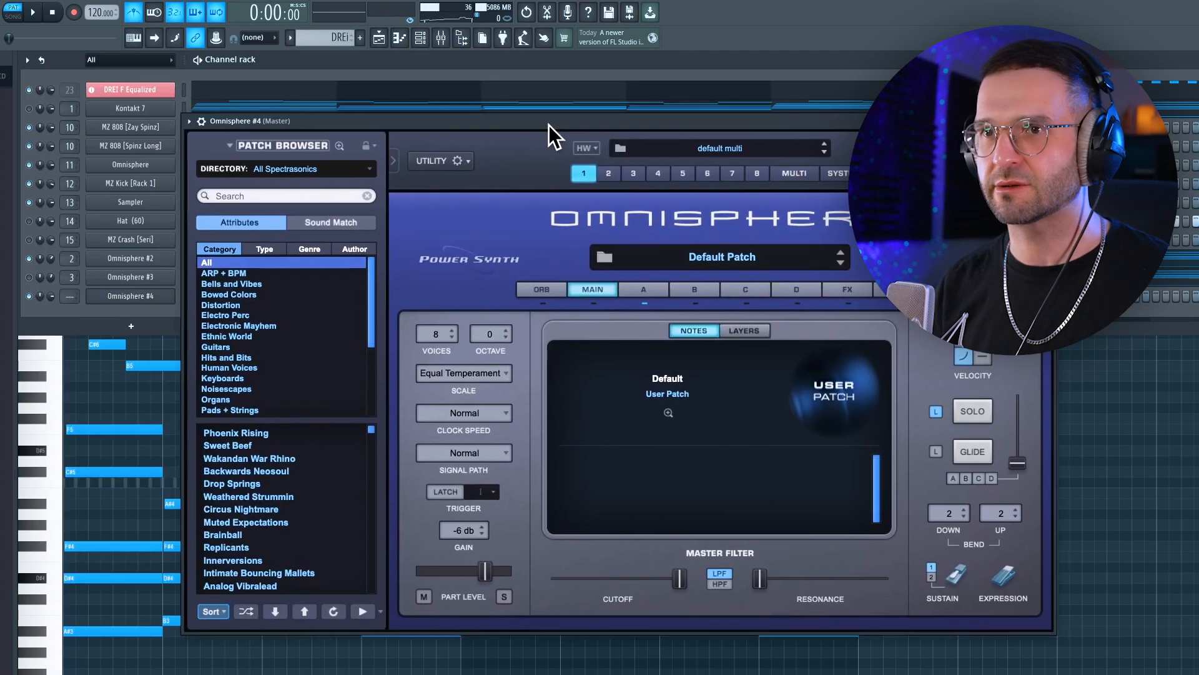
Browse the Pads + Strings patches for Omnisphere #4, auditioning JU06 - Memory Hole and JDXi - Color Schemes, and choose JP-8 Detuned PWM Strings
{"action": "left_click", "coordinate": [321, 156]}
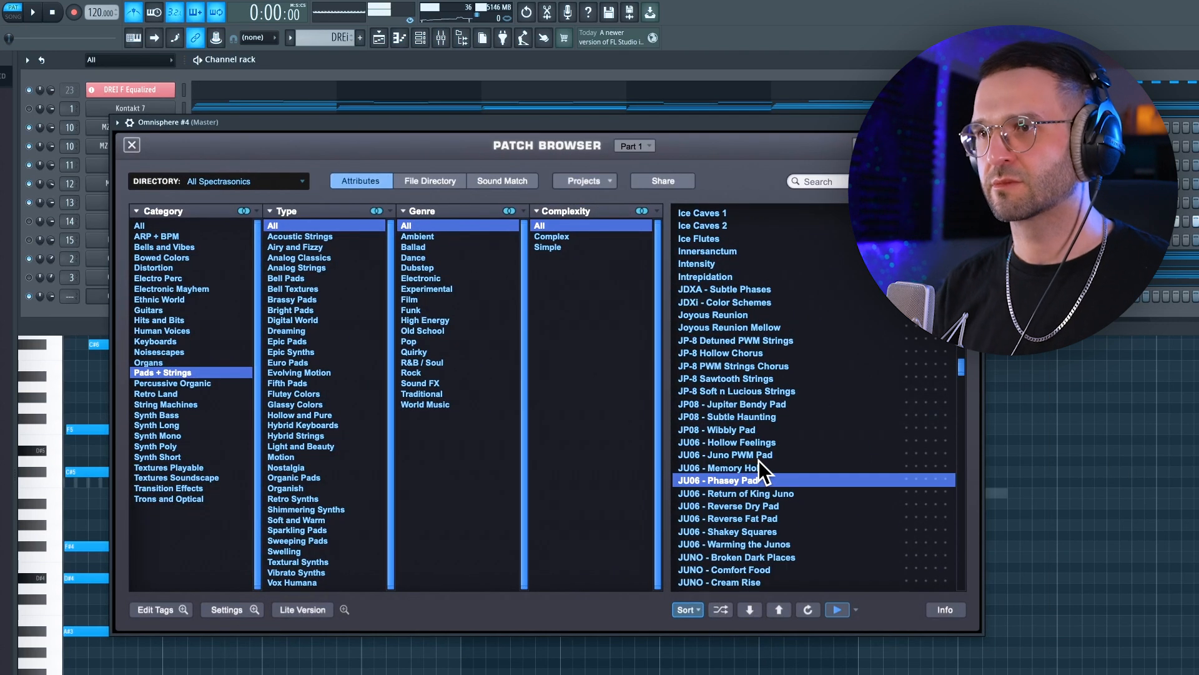
{"action": "left_click", "coordinate": [758, 464]}
{"action": "left_click", "coordinate": [725, 306]}
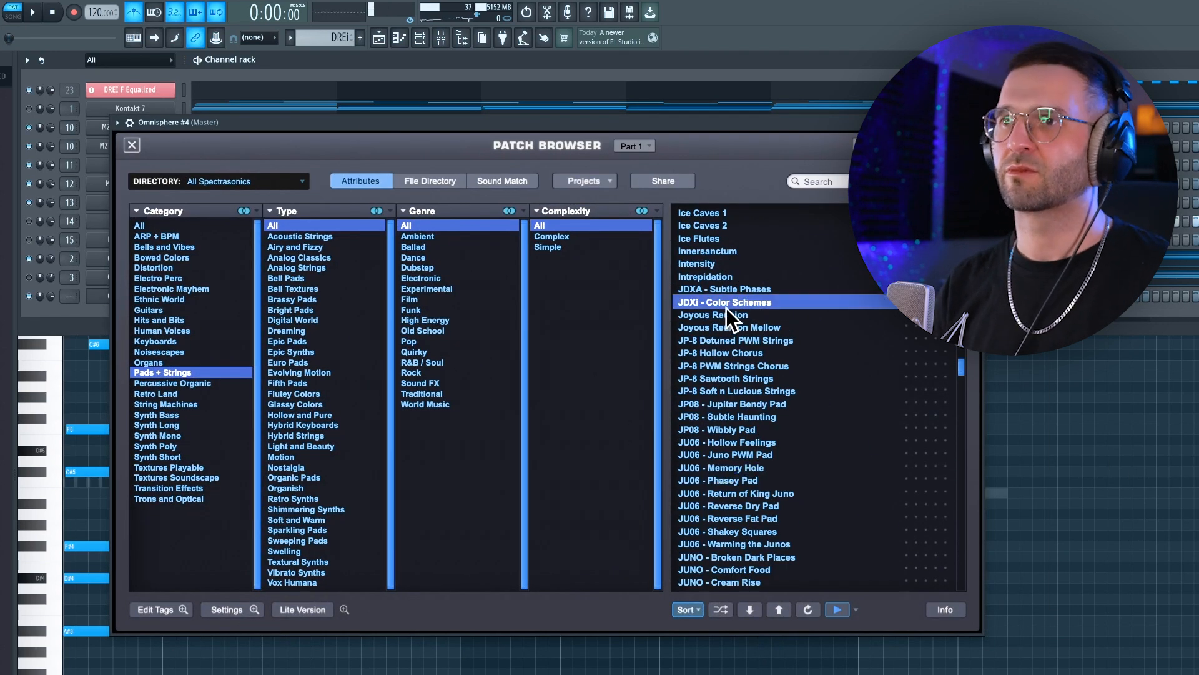
{"action": "left_click", "coordinate": [740, 339]}
{"action": "scroll", "coordinate": [762, 420], "scroll_direction": "down", "scroll_amount": 2}
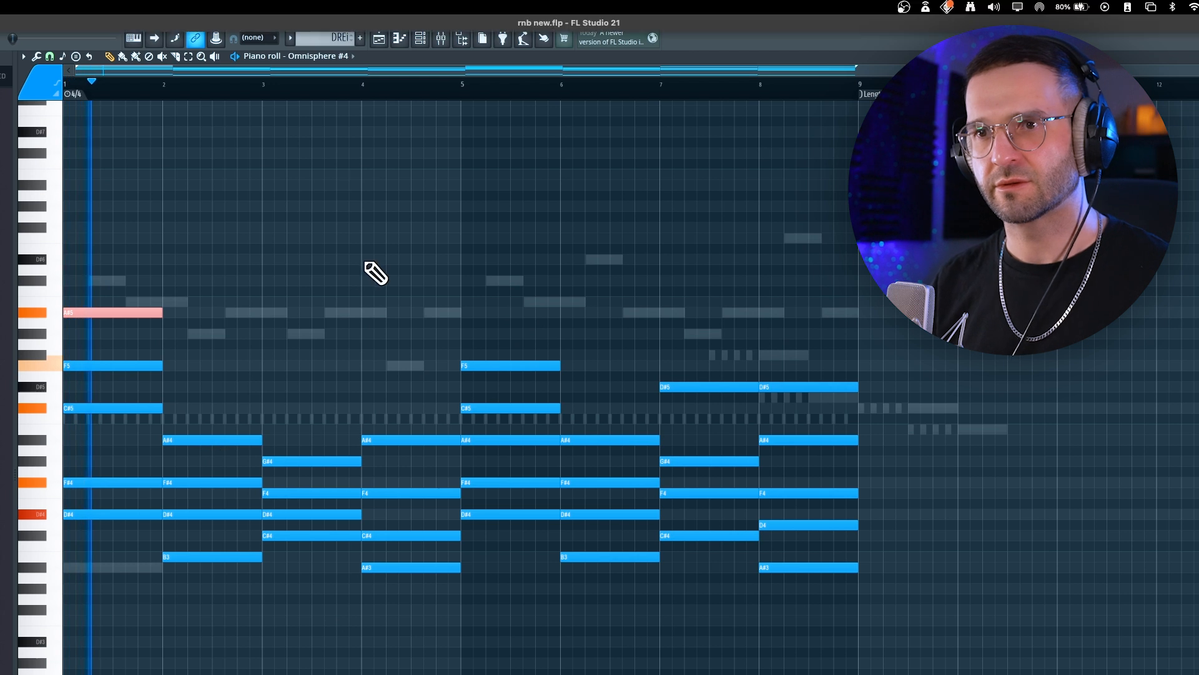
Raise the bar 2 chord's D#4 an octave to D#5 in the Omnisphere #4 part and audition the change
{"action": "key", "text": "space"}
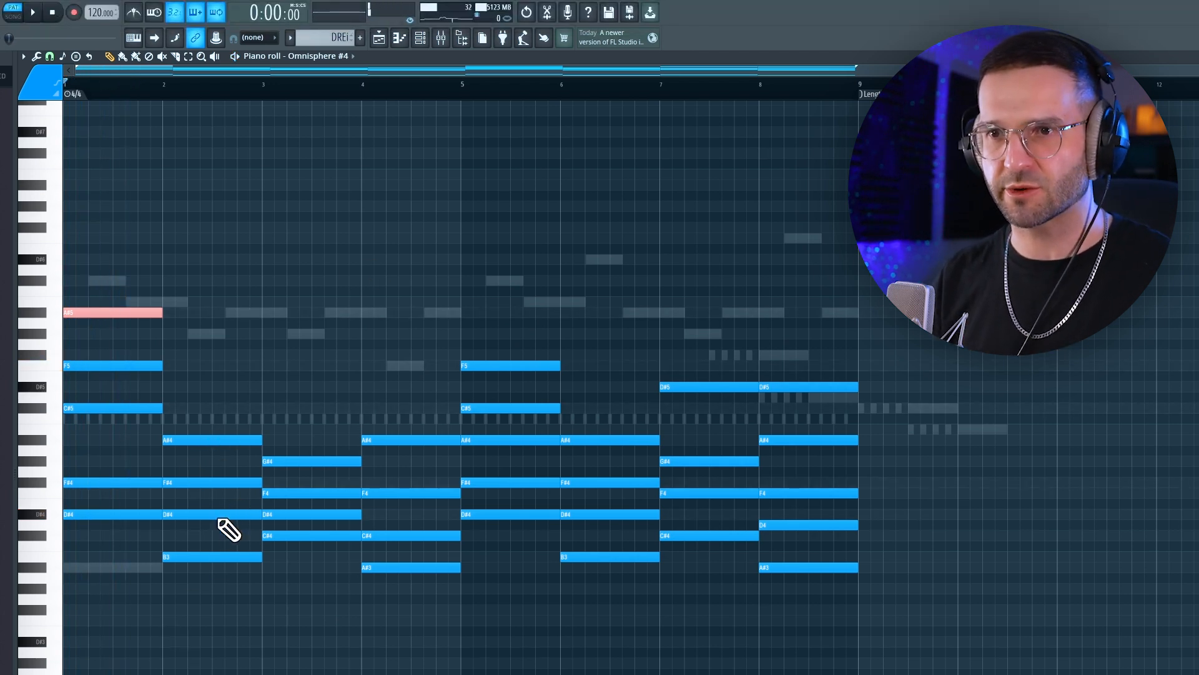
{"action": "left_click", "coordinate": [219, 516]}
{"action": "key", "text": "ctrl+Up"}
{"action": "key", "text": "space"}
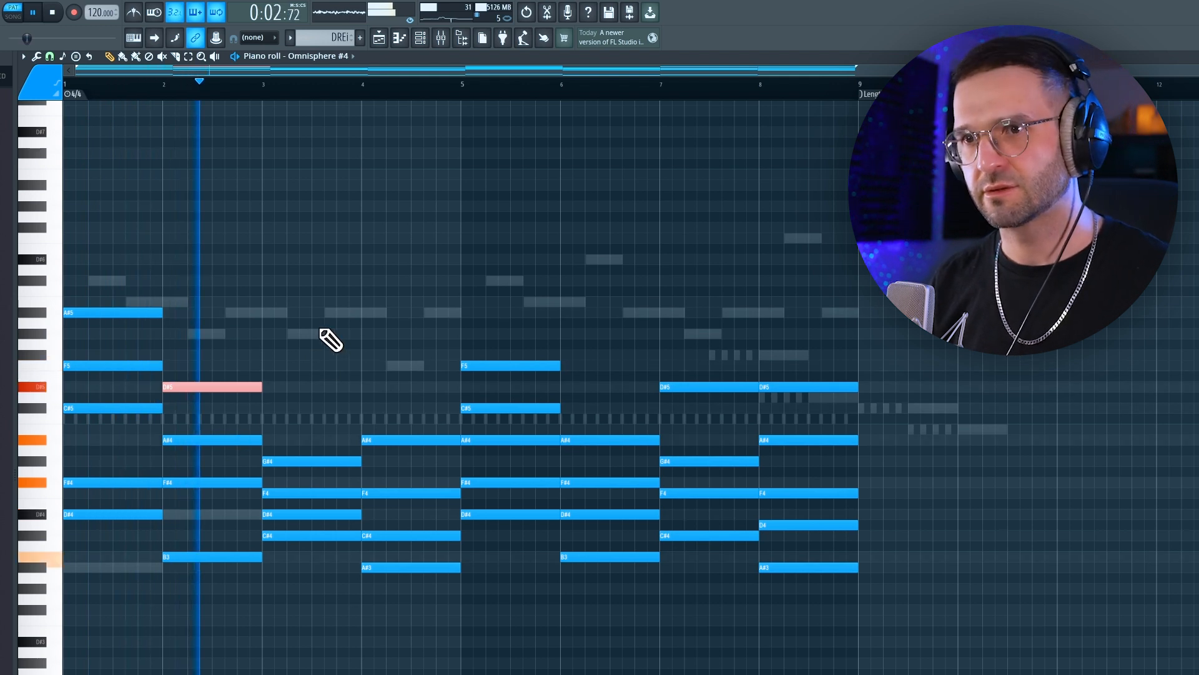
{"action": "key", "text": "space"}
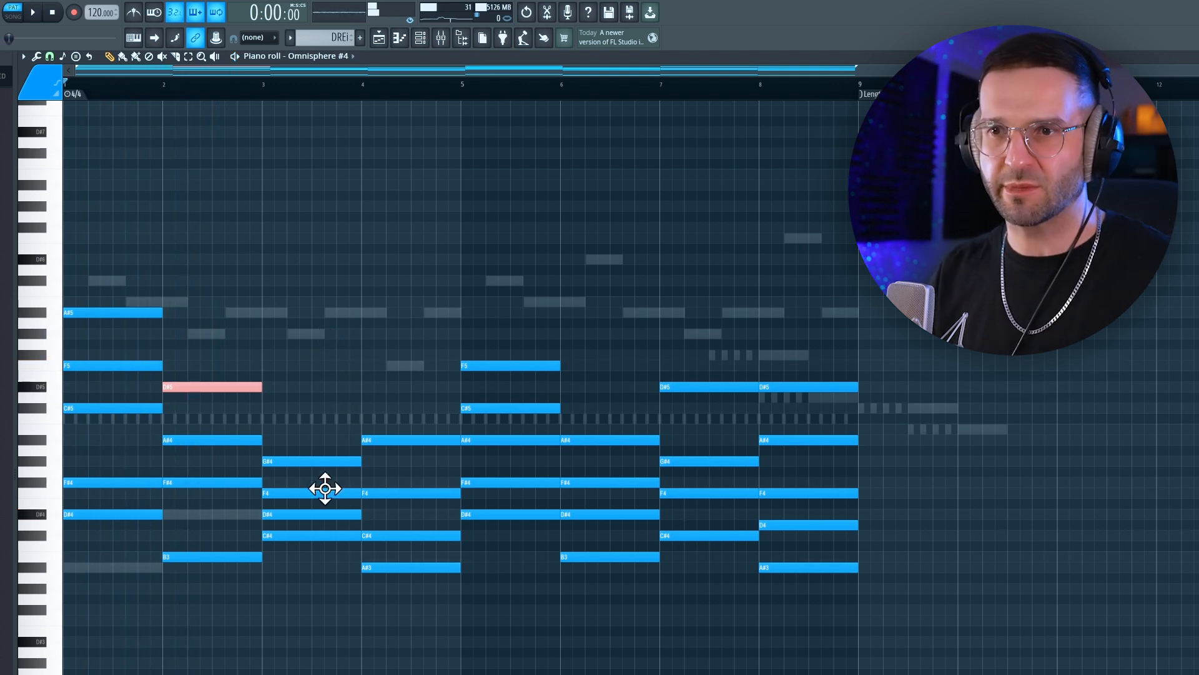
Open up the remaining chords by raising inner notes an octave, such as bar 3's F4 to F5 and bar 4's C#4 to C#5, and audition them
{"action": "left_click_drag", "start_coordinate": [338, 480], "coordinate": [330, 537]}
{"action": "key", "text": "ctrl+Up"}
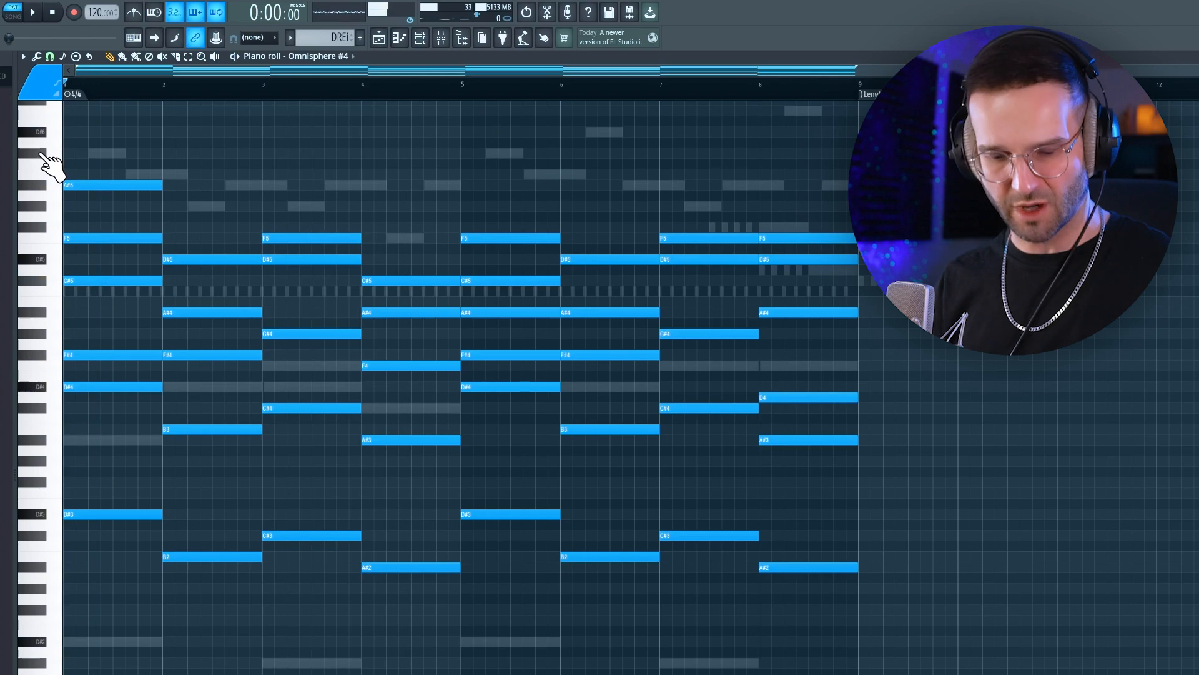
{"action": "key", "text": "space"}
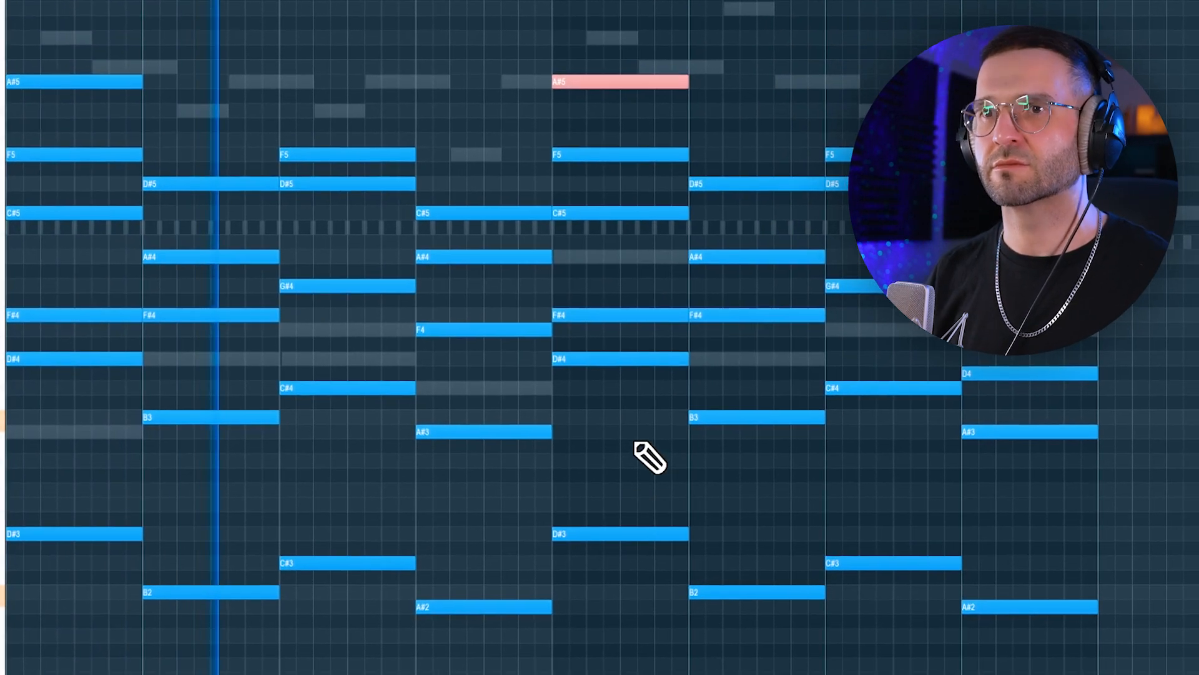
{"action": "left_click", "coordinate": [468, 3], "text": "ctrl"}
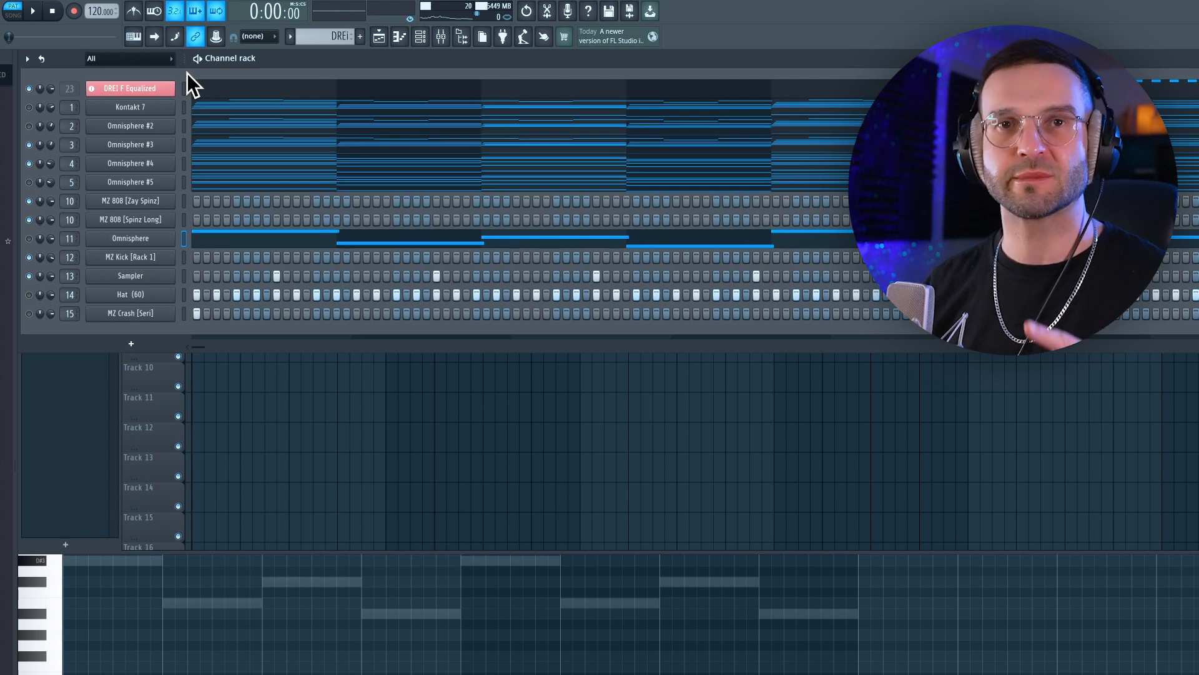
Switch to Splice and browse its instruments for Female Vocals samples
{"action": "key", "text": "super+Tab"}
{"action": "left_click_drag", "start_coordinate": [400, 90], "coordinate": [420, 154]}
{"action": "left_click", "coordinate": [334, 429]}
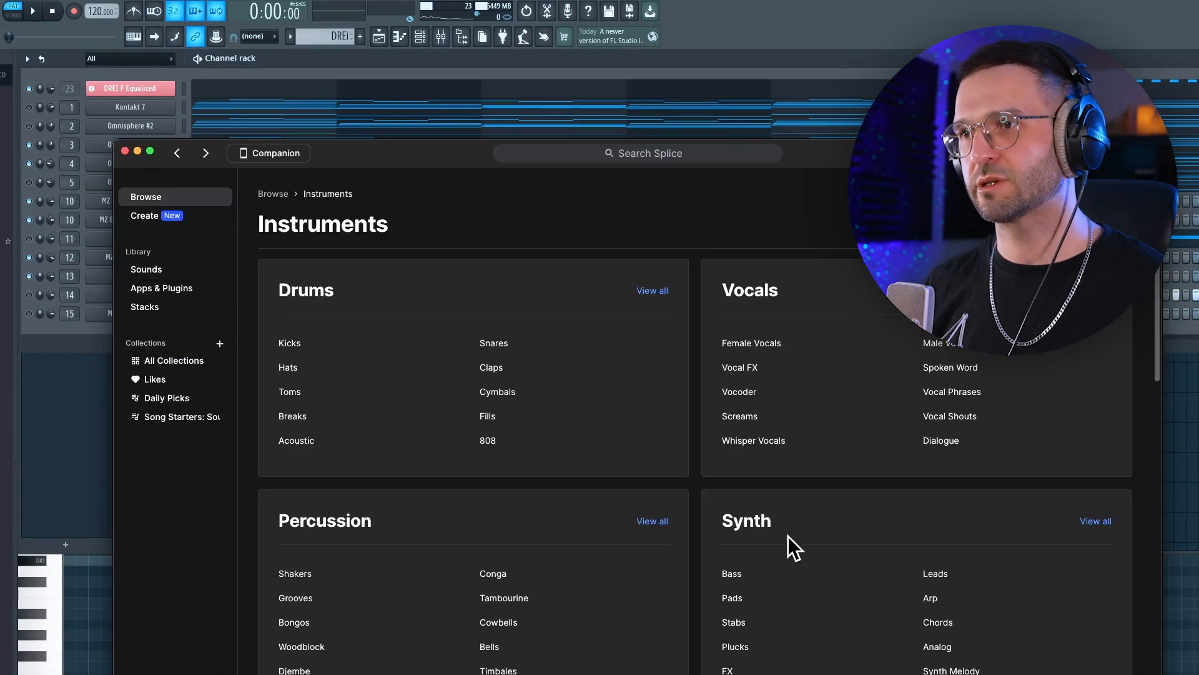
{"action": "left_click", "coordinate": [751, 343]}
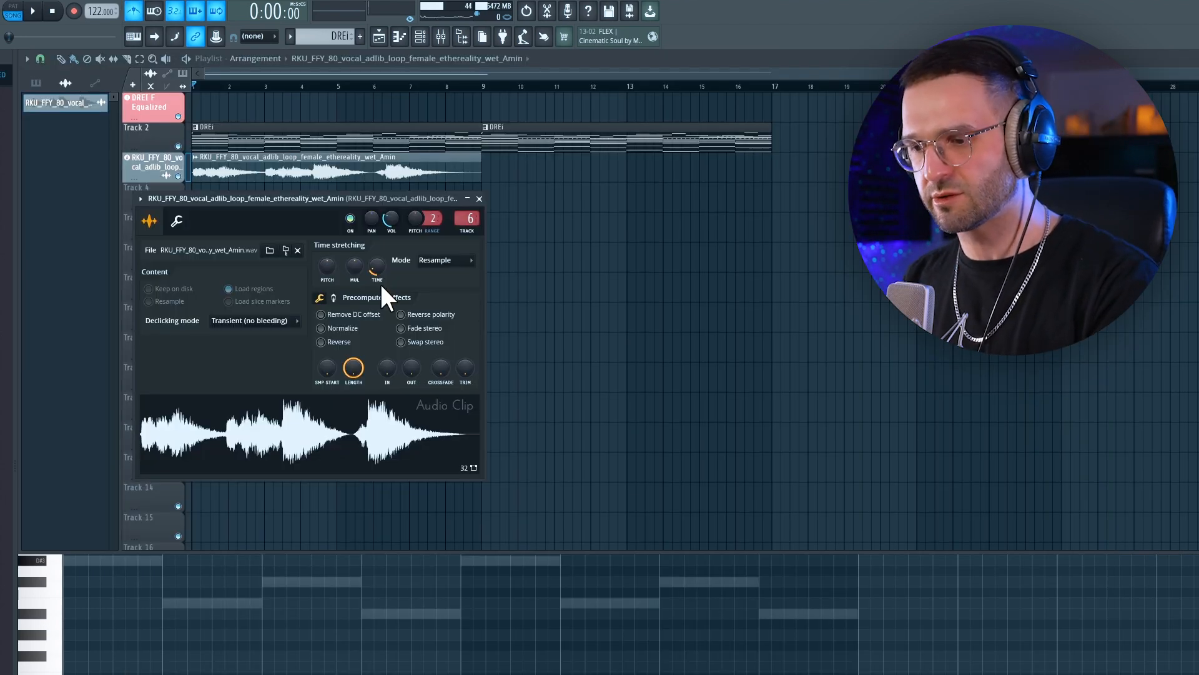
Raise the time-stretching pitch of the female vocal adlib clip to its centre position and audition it against the pattern
{"action": "key", "text": "space"}
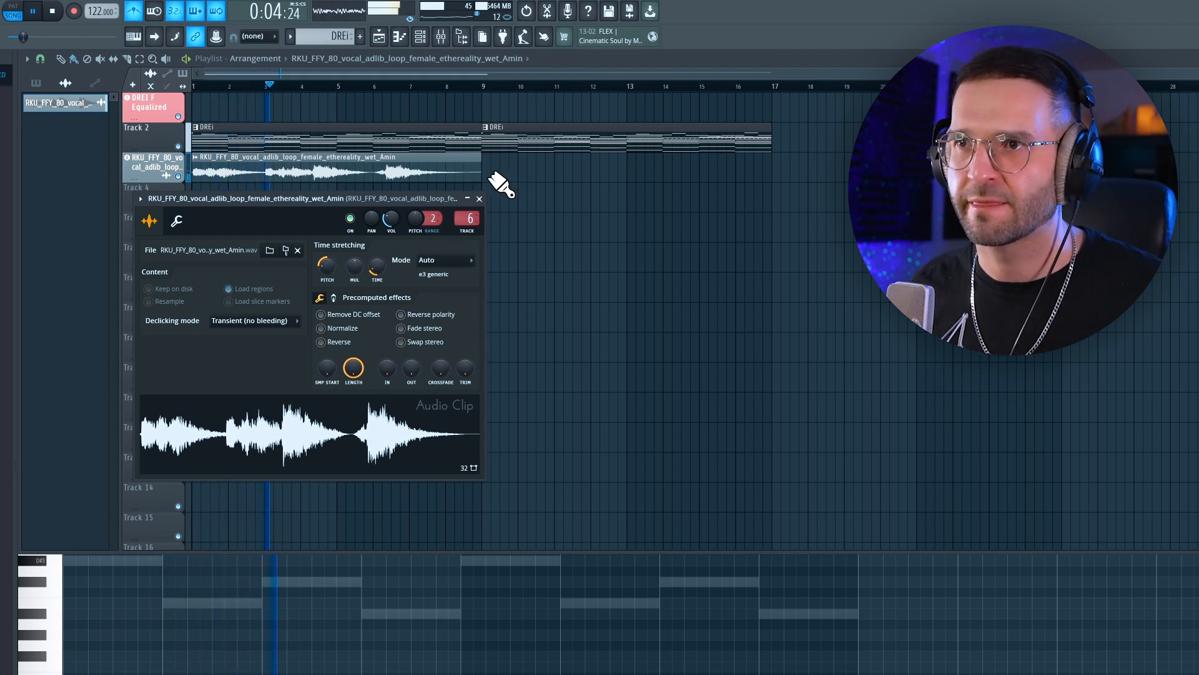
{"action": "key", "text": "space"}
{"action": "left_click_drag", "start_coordinate": [326, 264], "coordinate": [326, 256]}
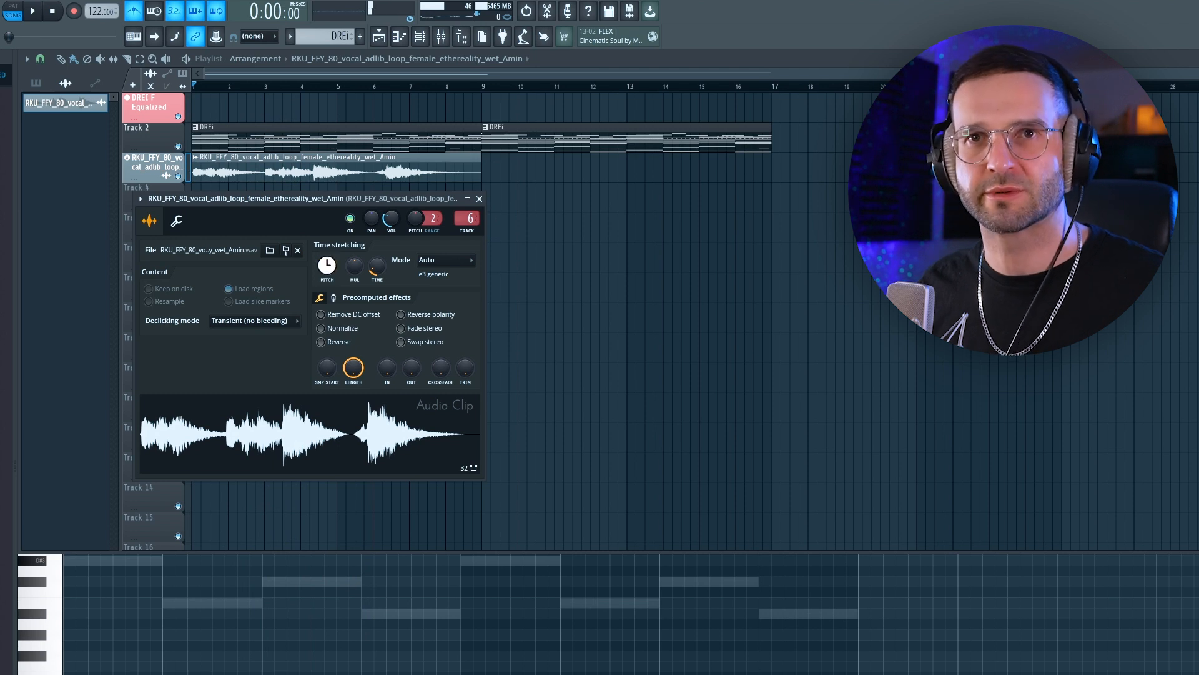
{"action": "key", "text": "space"}
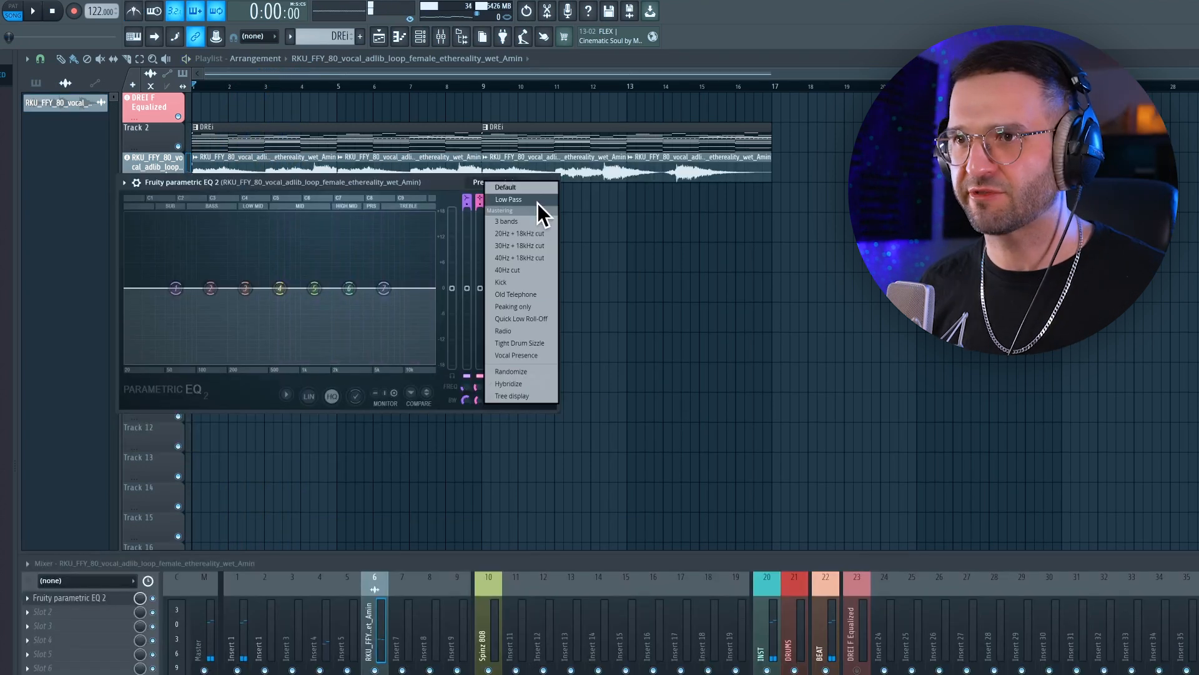
Apply the 40Hz + 18kHz cut preset to the vocal's Fruity Parametric EQ 2 and adjust its first and last bands
{"action": "left_click", "coordinate": [524, 258]}
{"action": "key", "text": "space"}
{"action": "left_click_drag", "start_coordinate": [466, 386], "coordinate": [466, 345]}
{"action": "left_click_drag", "start_coordinate": [545, 387], "coordinate": [545, 416]}
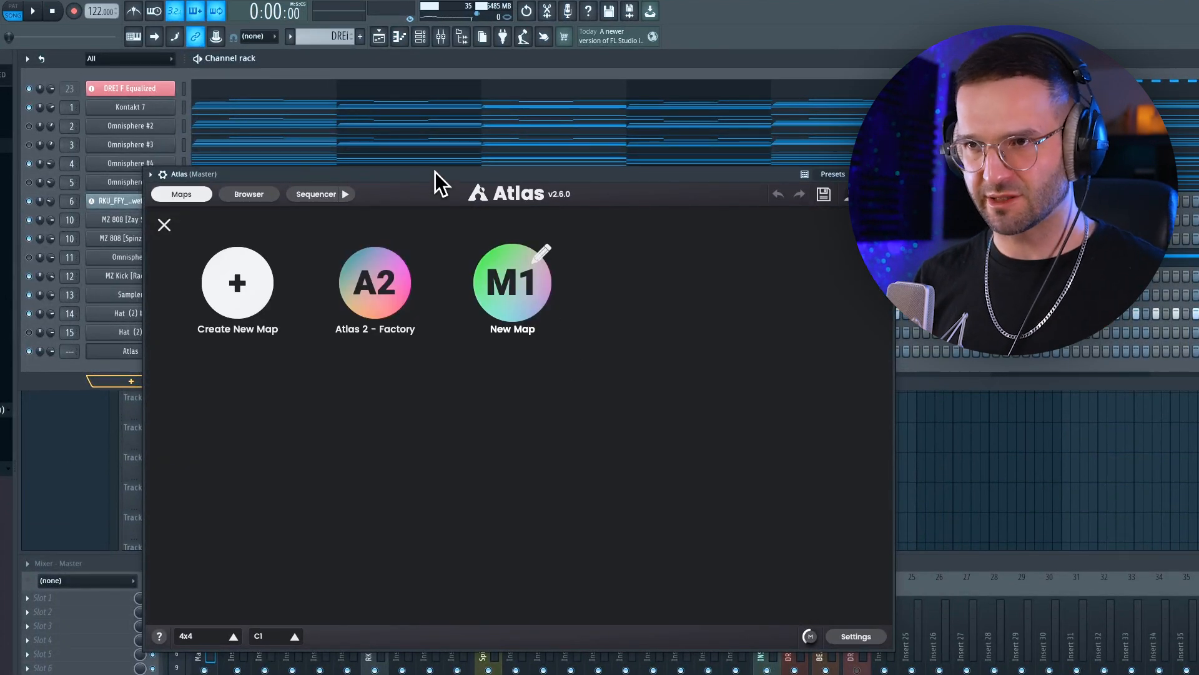
Audition percussion and snare samples on the New Map in Atlas, including OS_TD2_snare_weight
{"action": "left_click", "coordinate": [598, 443]}
{"action": "left_click", "coordinate": [667, 429]}
{"action": "left_click", "coordinate": [584, 333]}
{"action": "left_click", "coordinate": [543, 388]}
{"action": "left_click", "coordinate": [680, 374]}
{"action": "left_click", "coordinate": [707, 374]}
{"action": "left_click", "coordinate": [735, 360]}
{"action": "left_click", "coordinate": [790, 388]}
{"action": "left_click", "coordinate": [804, 442]}
{"action": "left_click", "coordinate": [790, 443]}
{"action": "left_click", "coordinate": [763, 416]}
{"action": "left_click", "coordinate": [804, 429]}
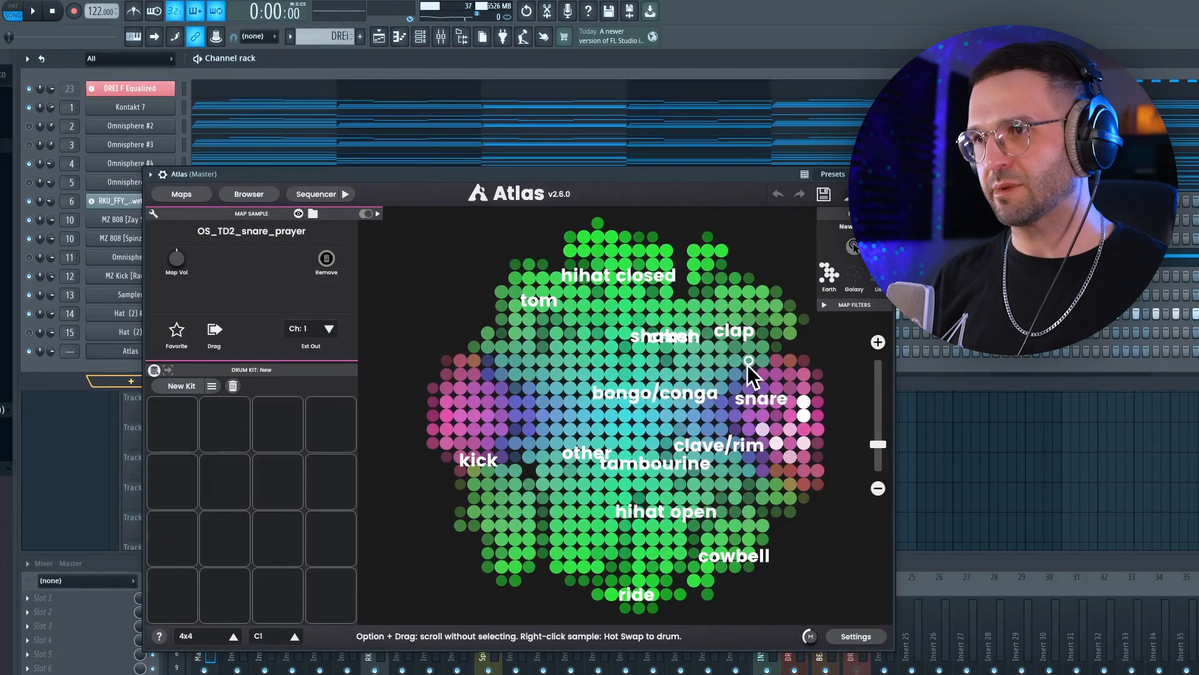
{"action": "left_click", "coordinate": [763, 374]}
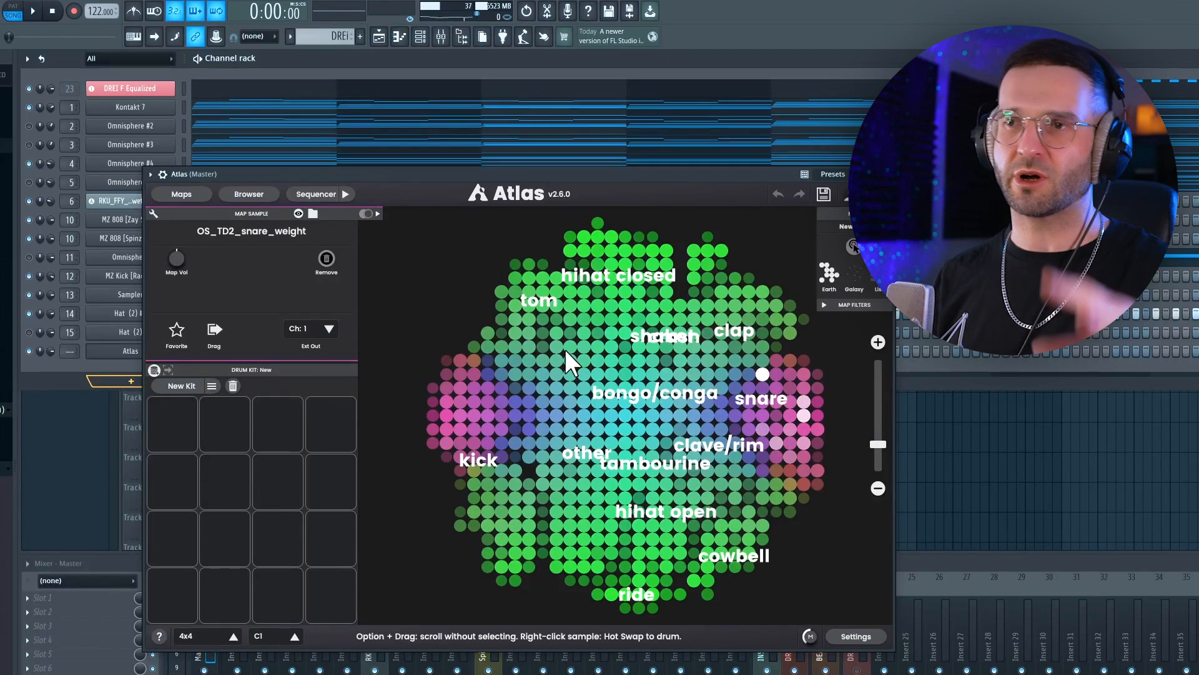
{"action": "left_click", "coordinate": [648, 423]}
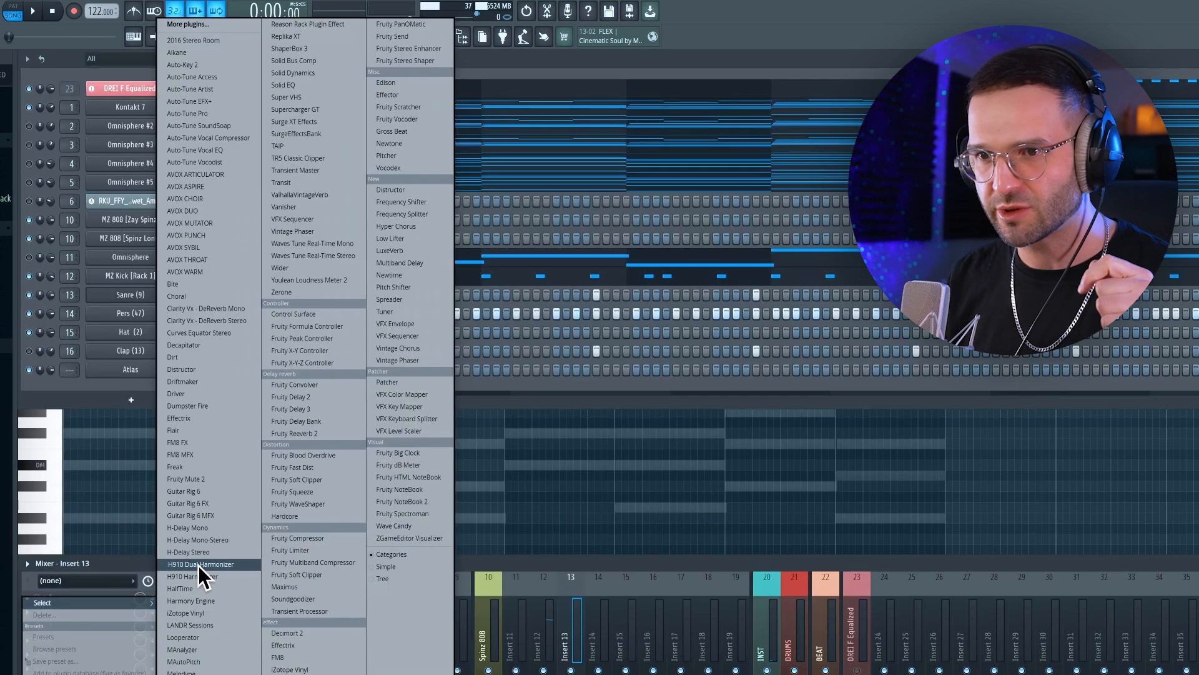
Load H910 Dual Harmonizer with the 03 - Fuzzy Delays preset on mixer Insert 13 and lower the upper unit's feedback
{"action": "left_click", "coordinate": [204, 565]}
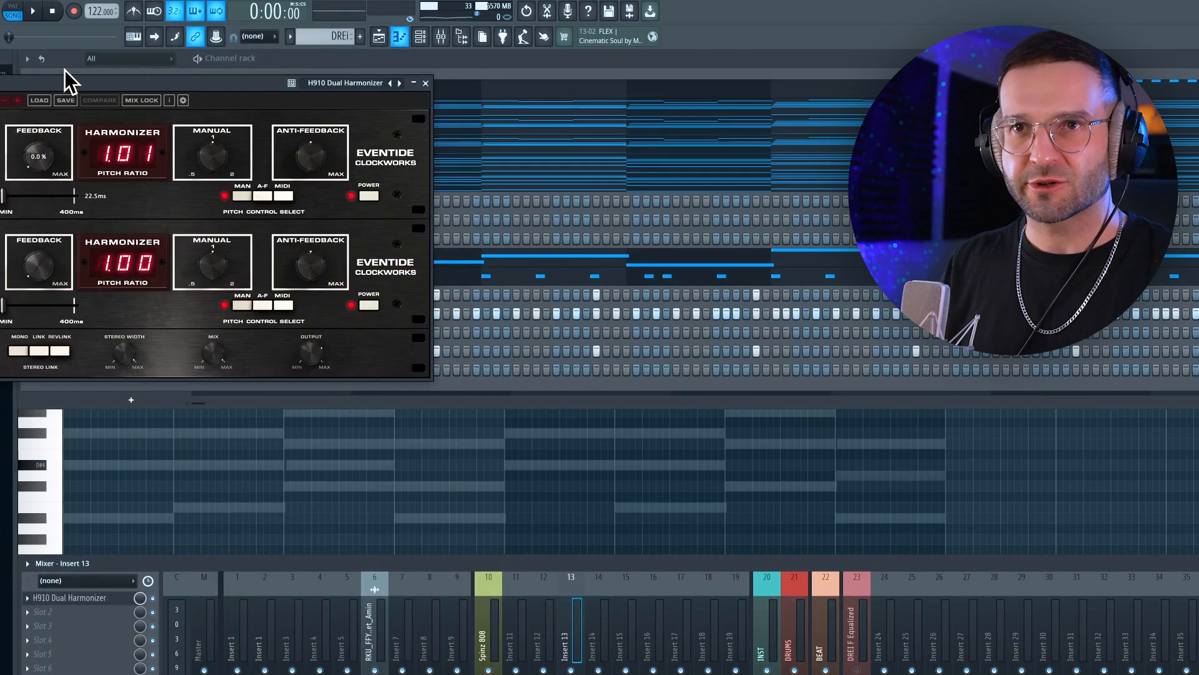
{"action": "left_click_drag", "start_coordinate": [63, 81], "coordinate": [425, 210]}
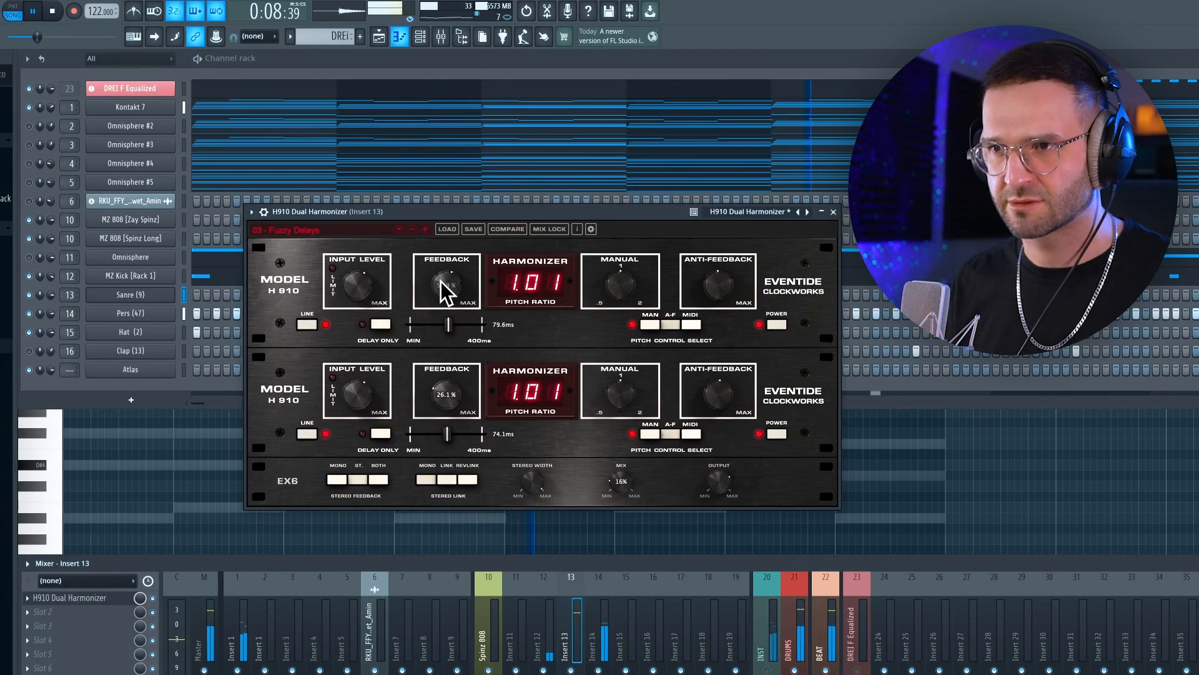
{"action": "left_click_drag", "start_coordinate": [447, 286], "coordinate": [442, 323]}
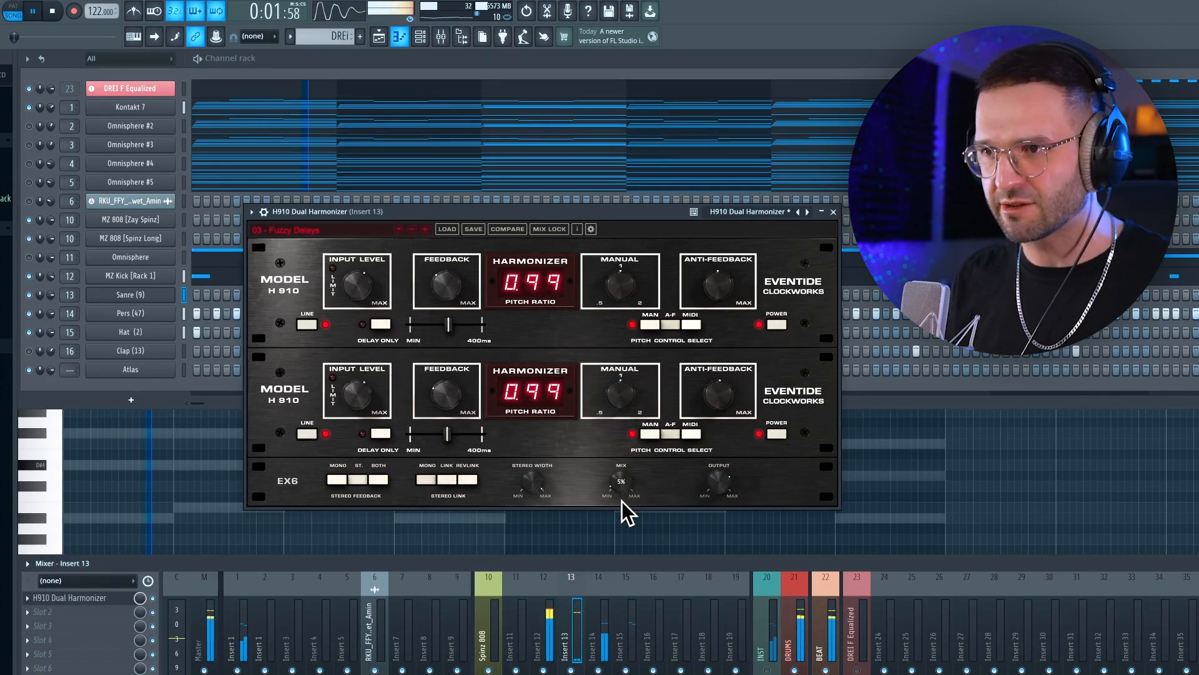
Lower the snare harmonizer's mix to 1%, audition the snare effect, and close the plugin
{"action": "left_click_drag", "start_coordinate": [627, 511], "coordinate": [628, 519]}
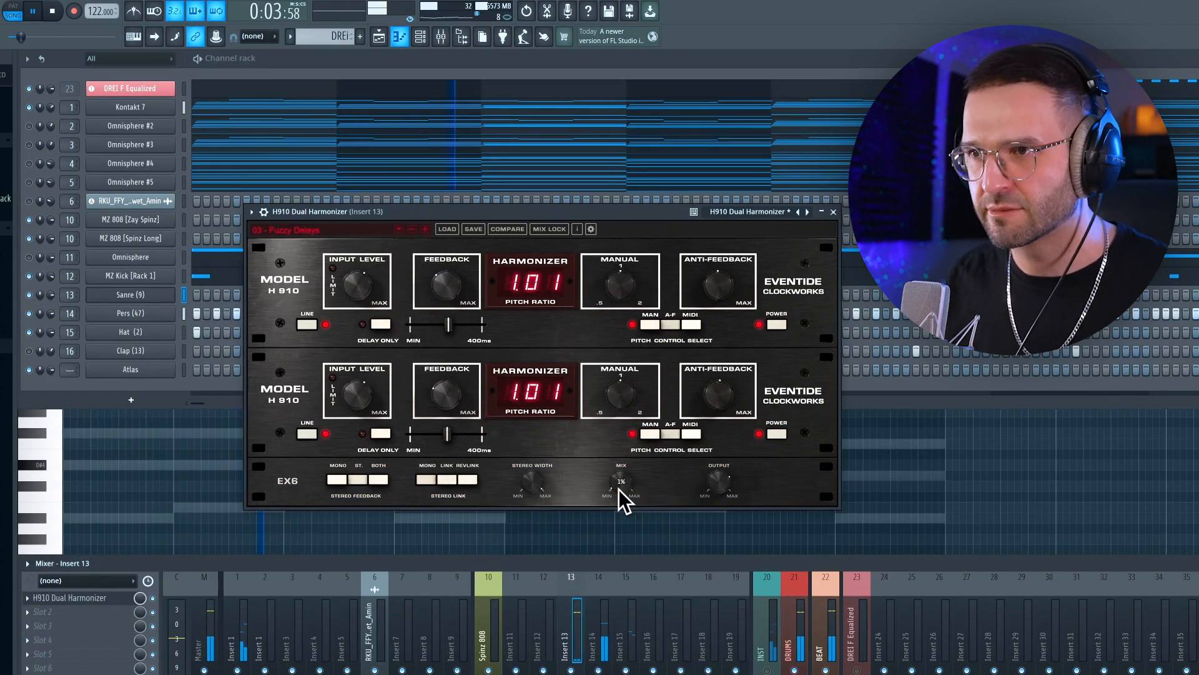
{"action": "key", "text": "space"}
{"action": "mouse_move", "coordinate": [622, 486]}
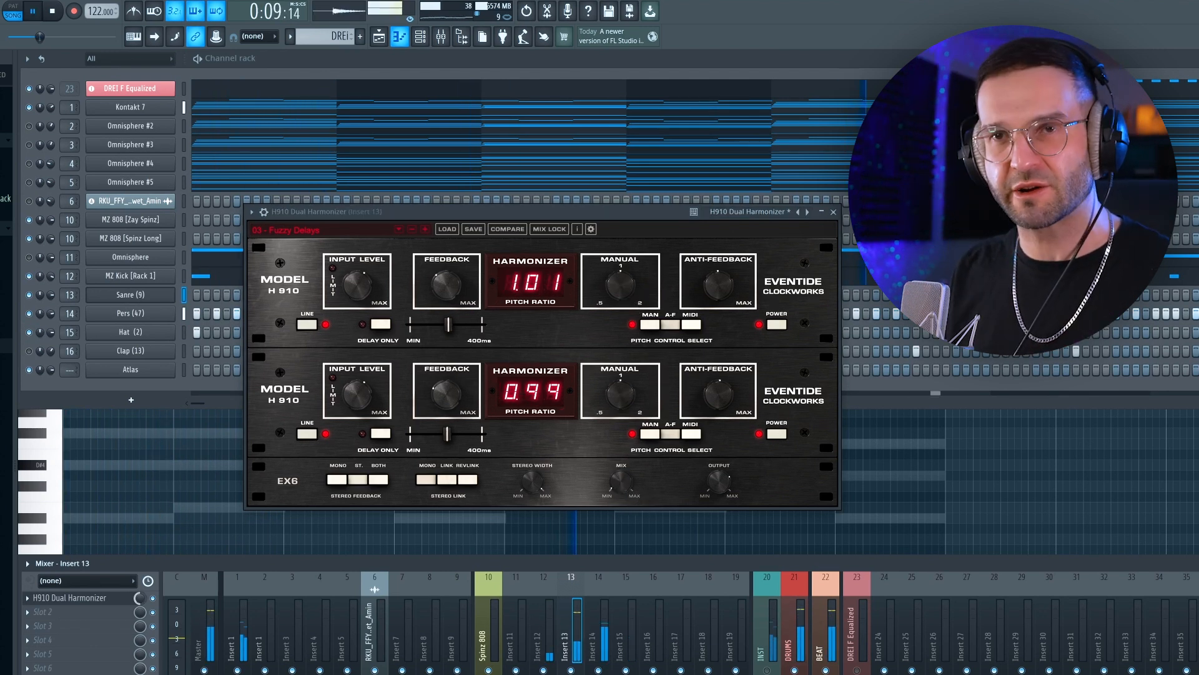
{"action": "key", "text": "space"}
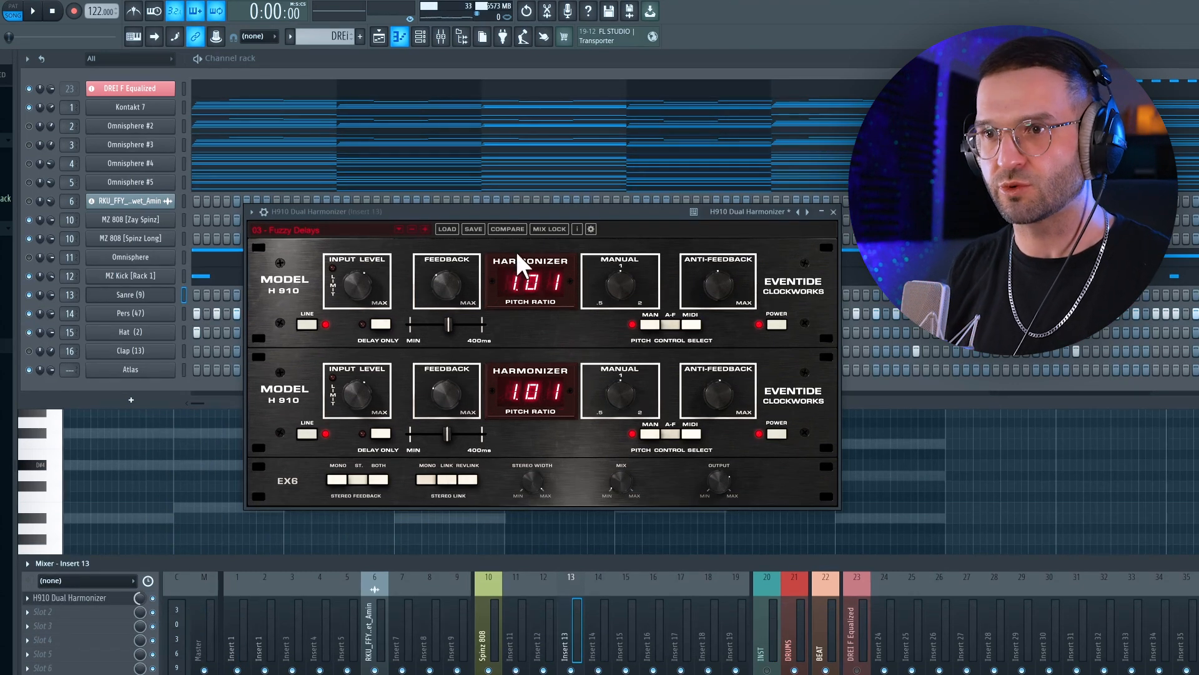
{"action": "left_click", "coordinate": [833, 212]}
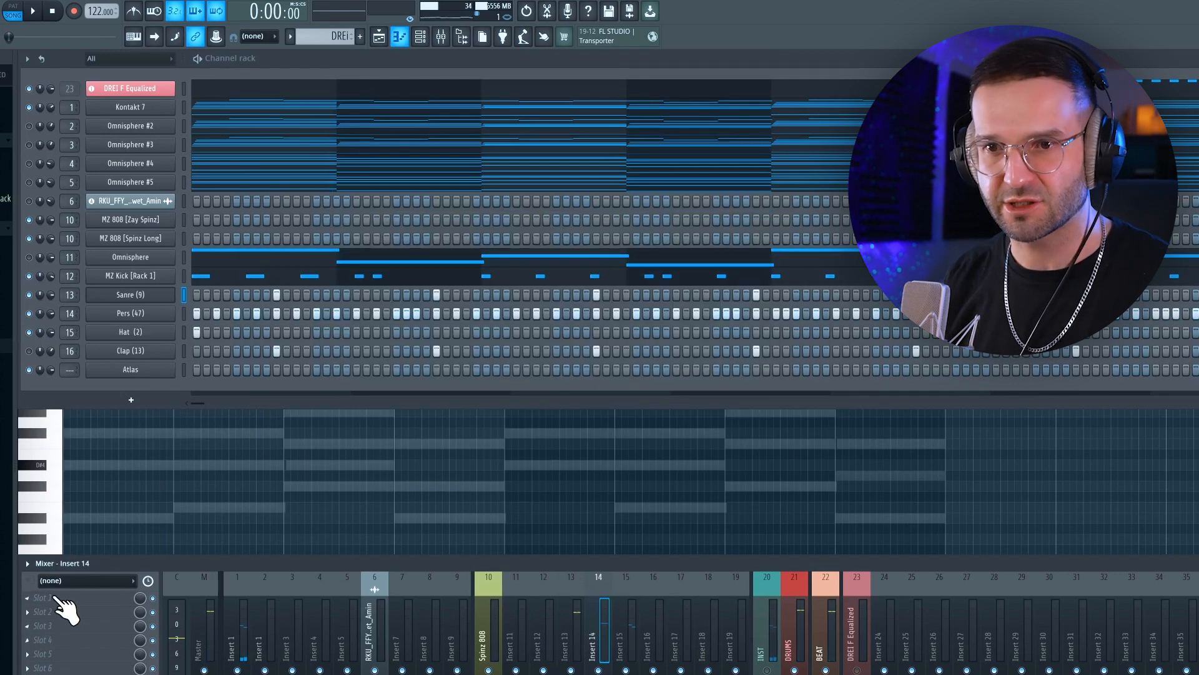
Load H910 Dual Harmonizer on mixer Insert 14 and lower its mix below 21% during playback
{"action": "left_click", "coordinate": [56, 599]}
{"action": "mouse_move", "coordinate": [60, 602]}
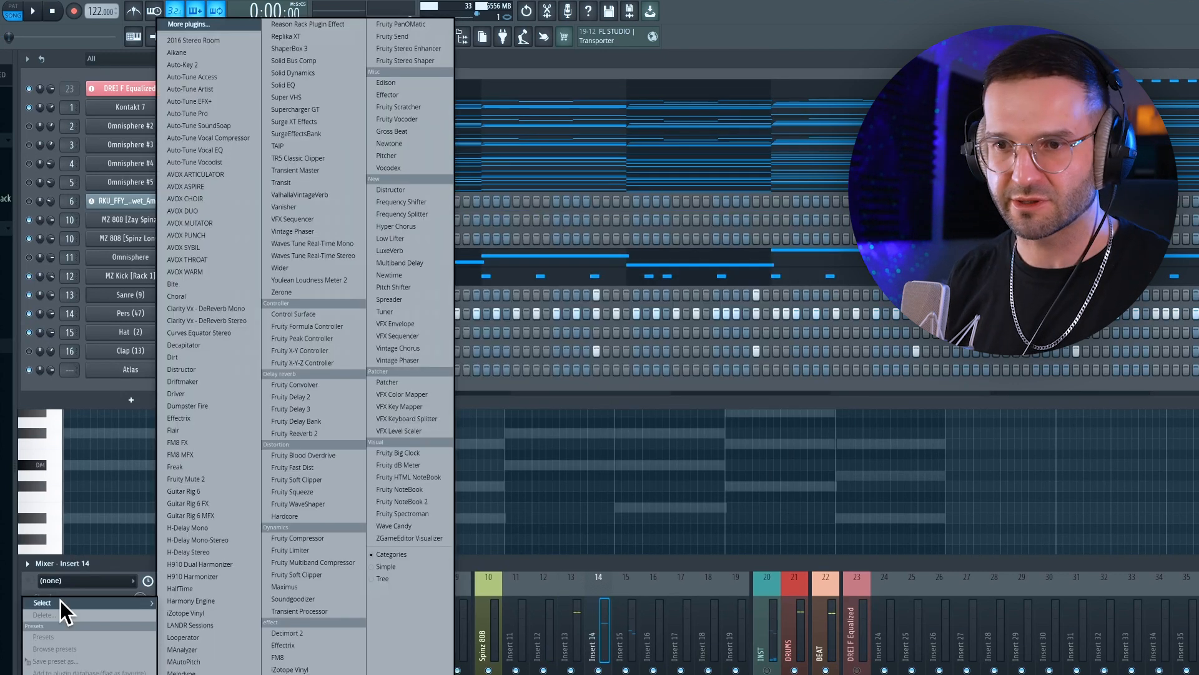
{"action": "left_click", "coordinate": [201, 565]}
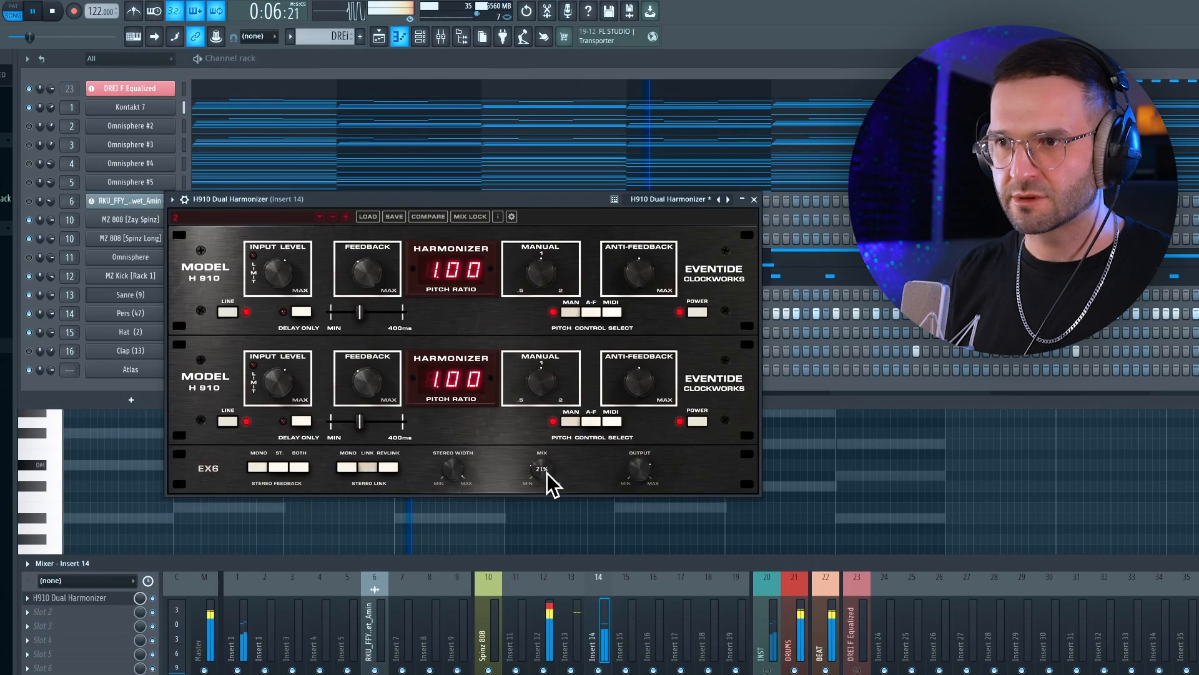
{"action": "left_click_drag", "start_coordinate": [549, 482], "coordinate": [557, 503]}
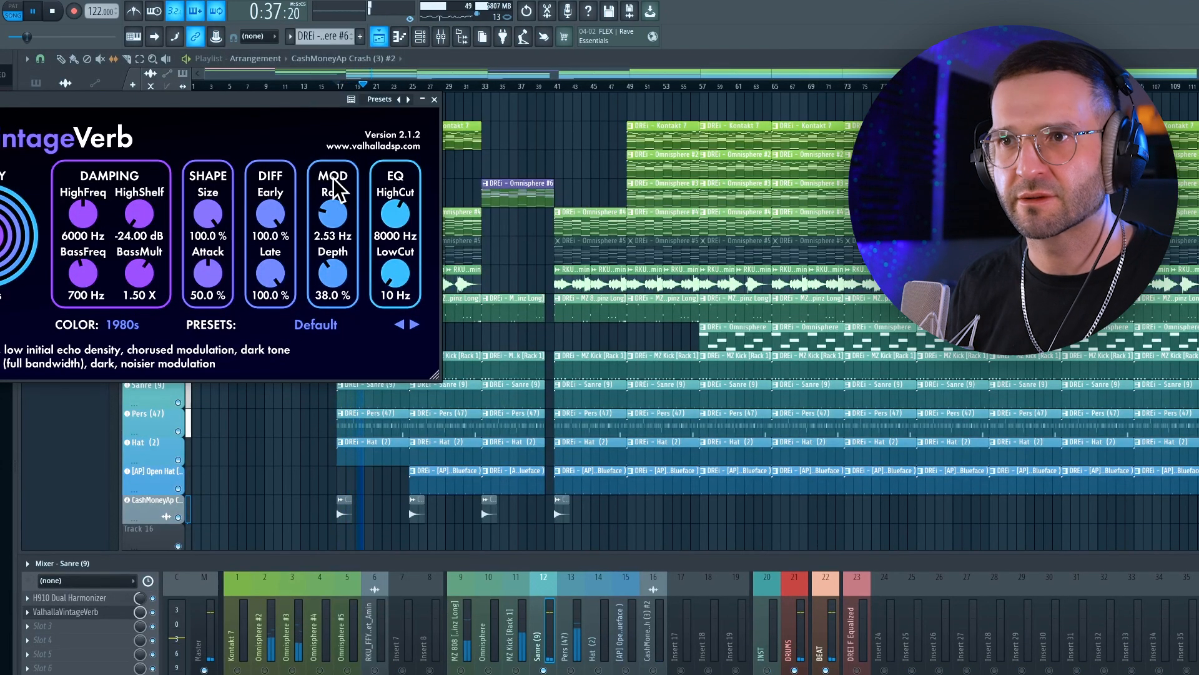
Lower the snare reverb's high cut to 3730 Hz in ValhallaVintageVerb and close the plugin
{"action": "left_click_drag", "start_coordinate": [395, 214], "coordinate": [402, 248]}
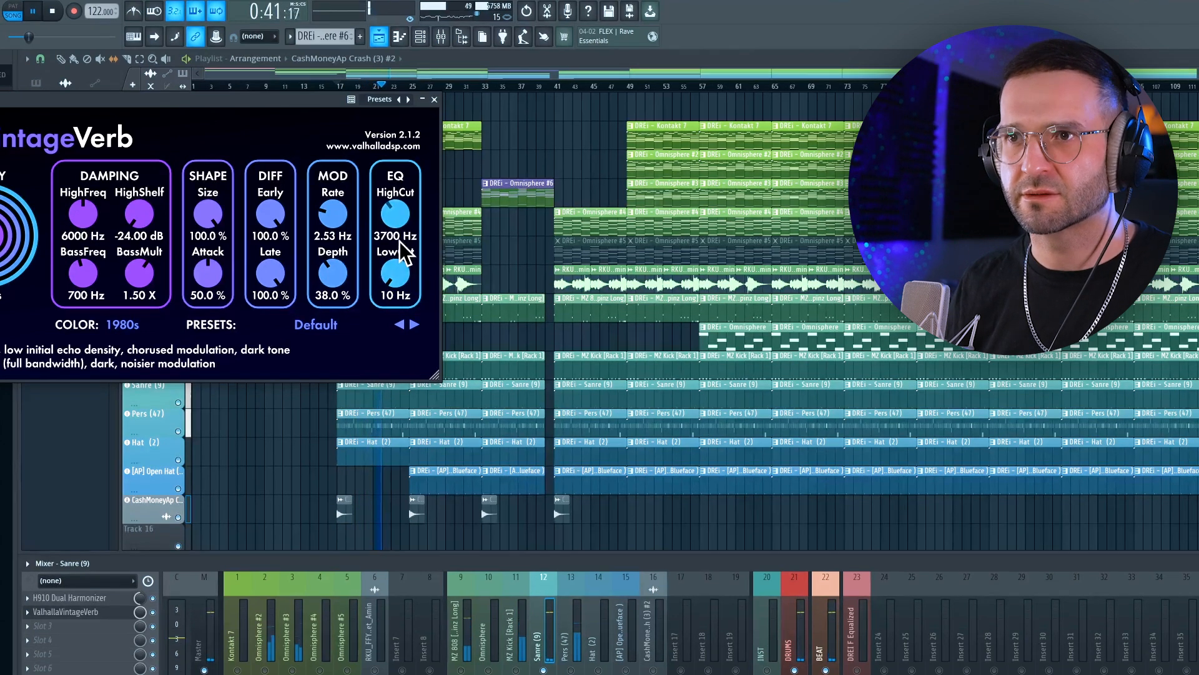
{"action": "key", "text": "space"}
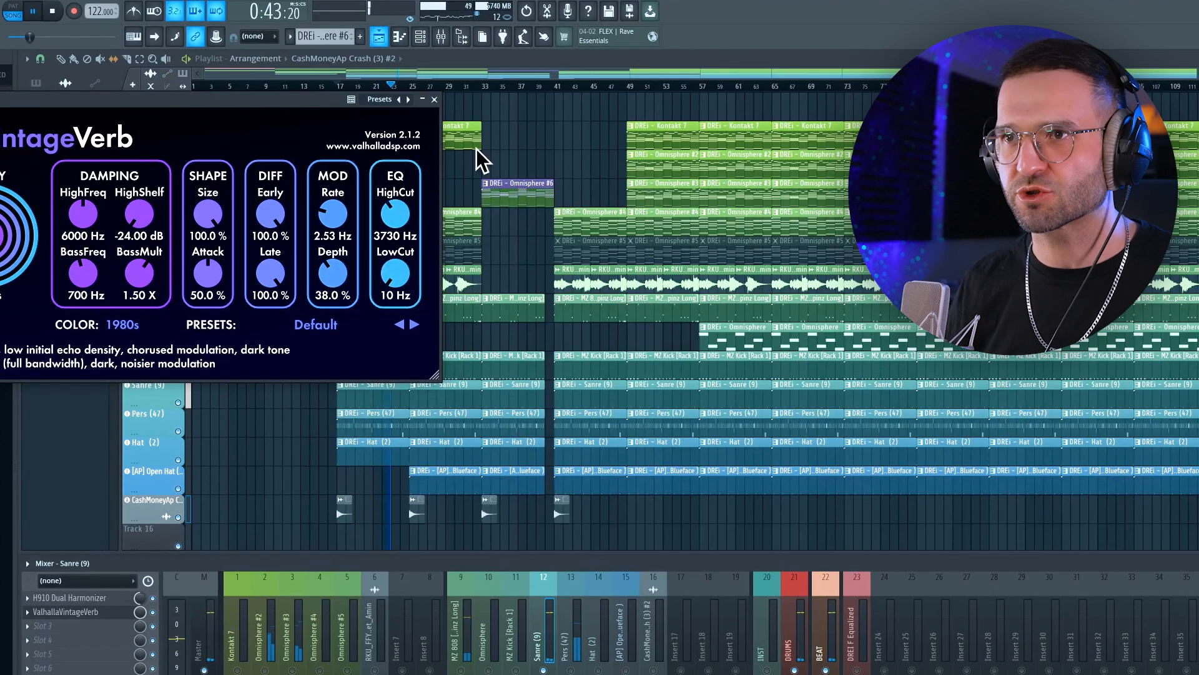
{"action": "left_click", "coordinate": [434, 99]}
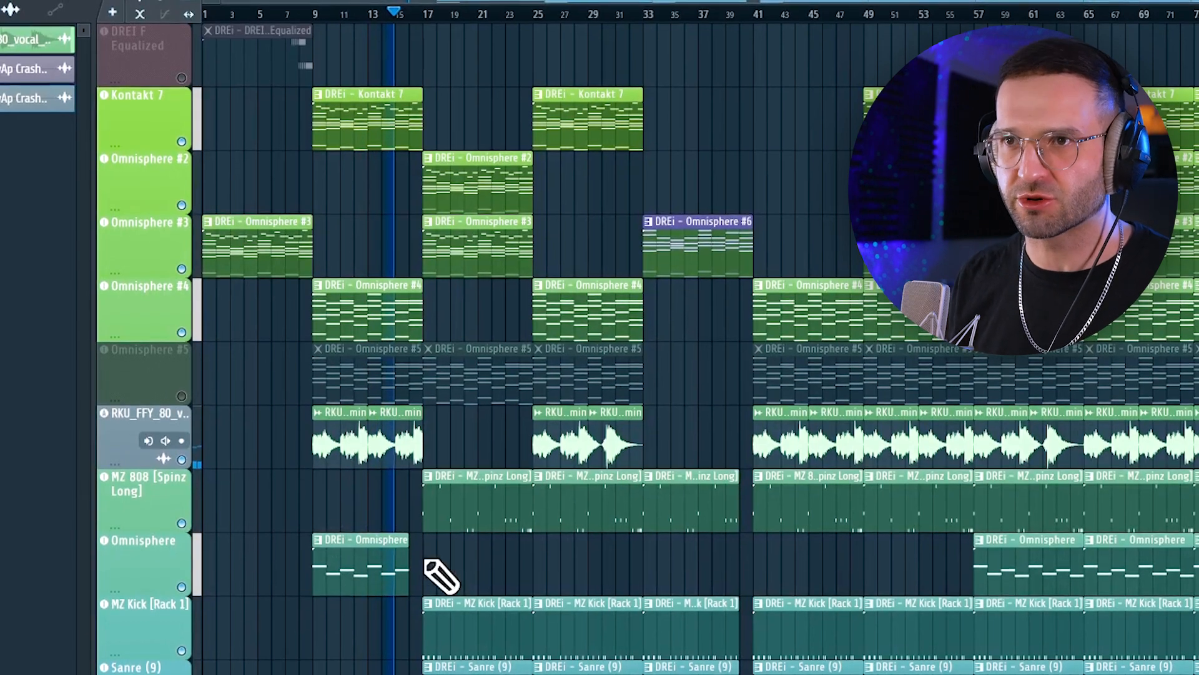
Shorten the 808, kick, snare, percussion, hat and open hat clips that start at bar 25 so they end at bar 32
{"action": "scroll", "coordinate": [441, 575], "scroll_direction": "down", "scroll_amount": 3}
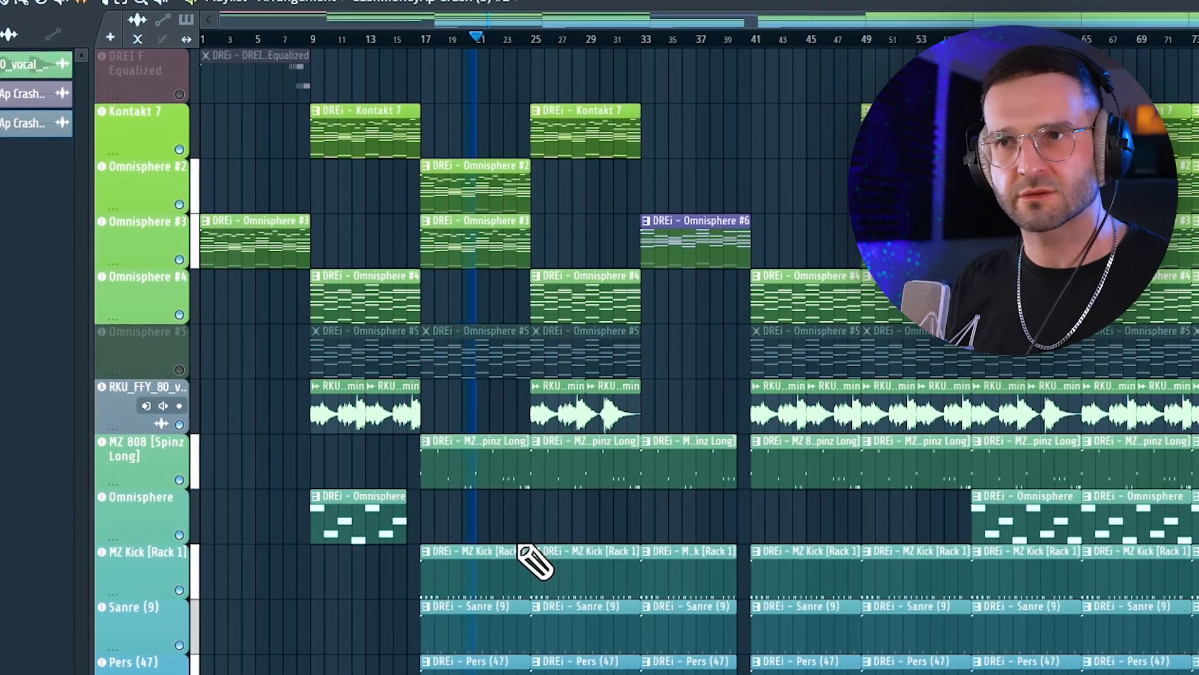
{"action": "scroll", "coordinate": [517, 550], "scroll_direction": "down", "scroll_amount": 6}
{"action": "scroll", "coordinate": [571, 605], "scroll_direction": "up", "scroll_amount": 3}
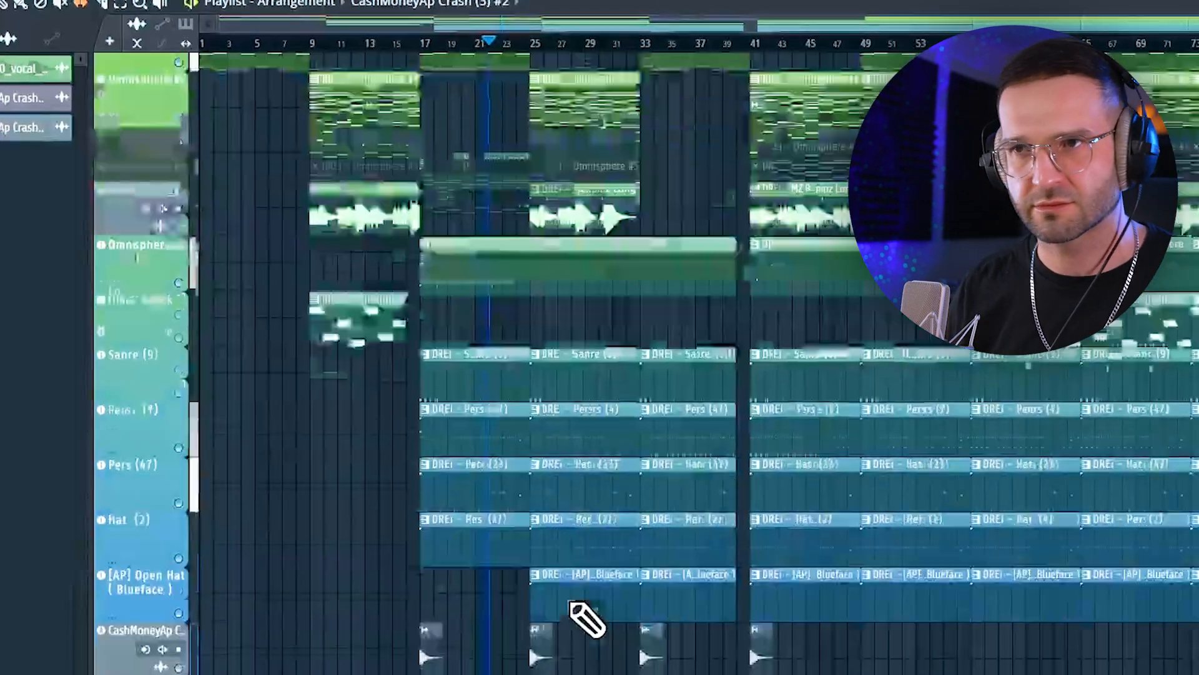
{"action": "scroll", "coordinate": [610, 508], "scroll_direction": "up", "scroll_amount": 1}
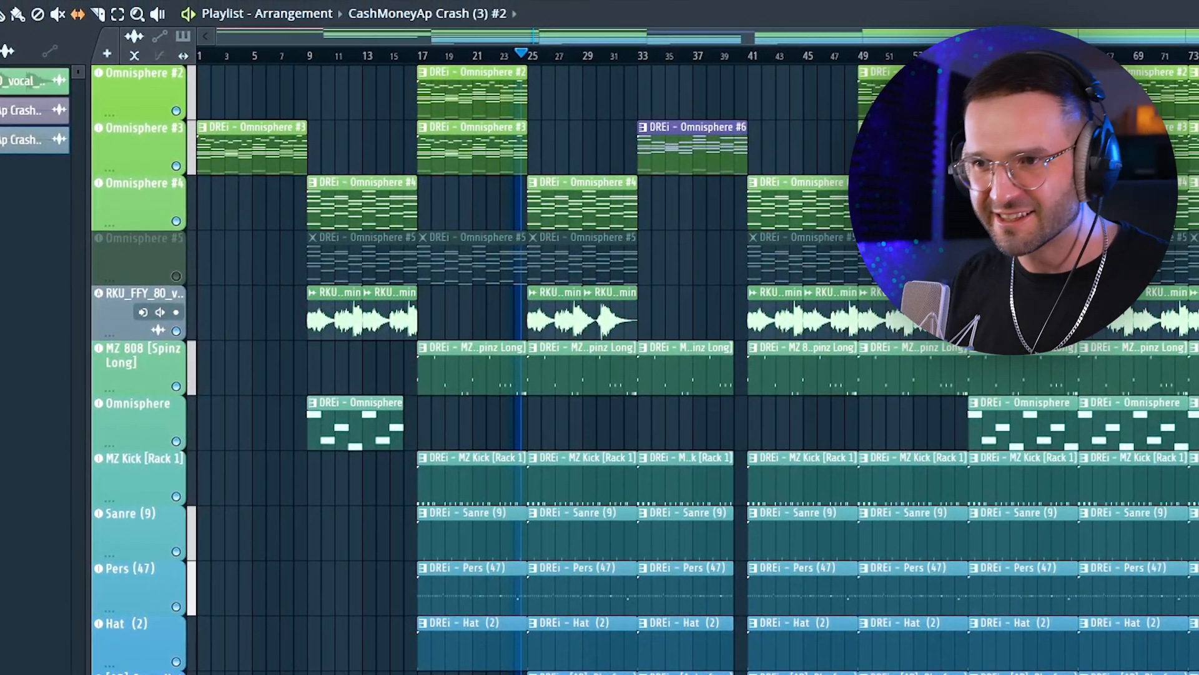
{"action": "scroll", "coordinate": [611, 587], "scroll_direction": "down", "scroll_amount": 3}
{"action": "left_click_drag", "start_coordinate": [610, 603], "coordinate": [622, 188]}
{"action": "scroll", "coordinate": [622, 185], "scroll_direction": "up", "scroll_amount": 2}
{"action": "scroll", "coordinate": [631, 191], "scroll_direction": "up", "scroll_amount": 2}
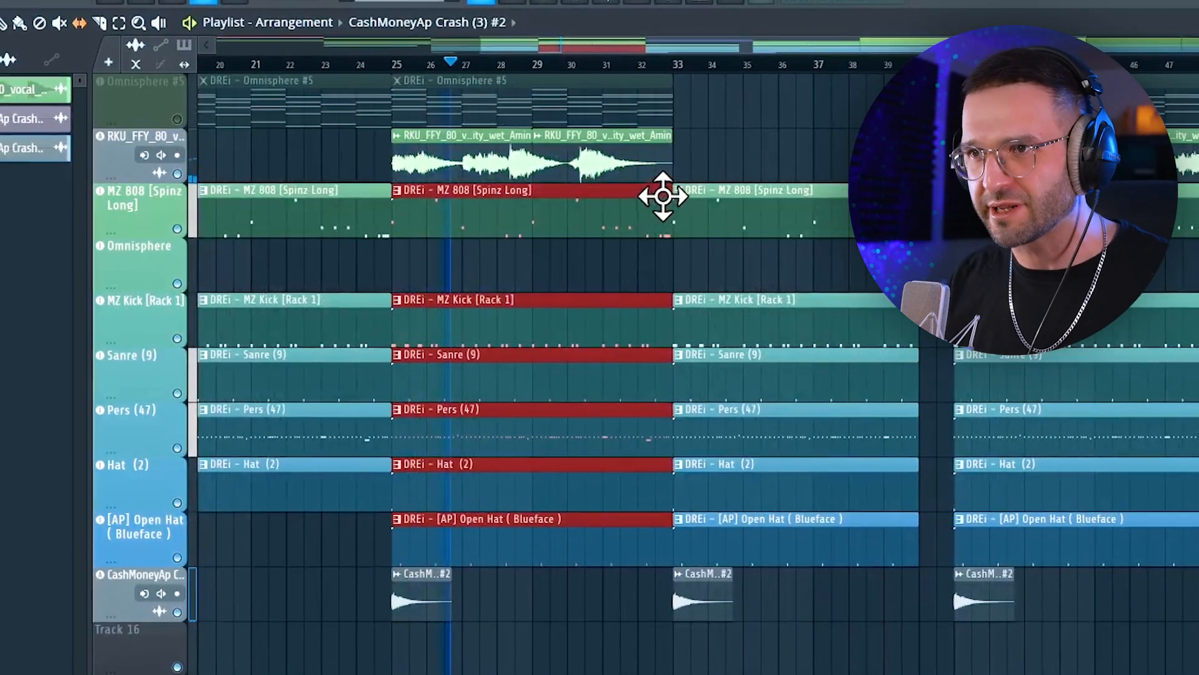
{"action": "scroll", "coordinate": [671, 187], "scroll_direction": "up", "scroll_amount": 3}
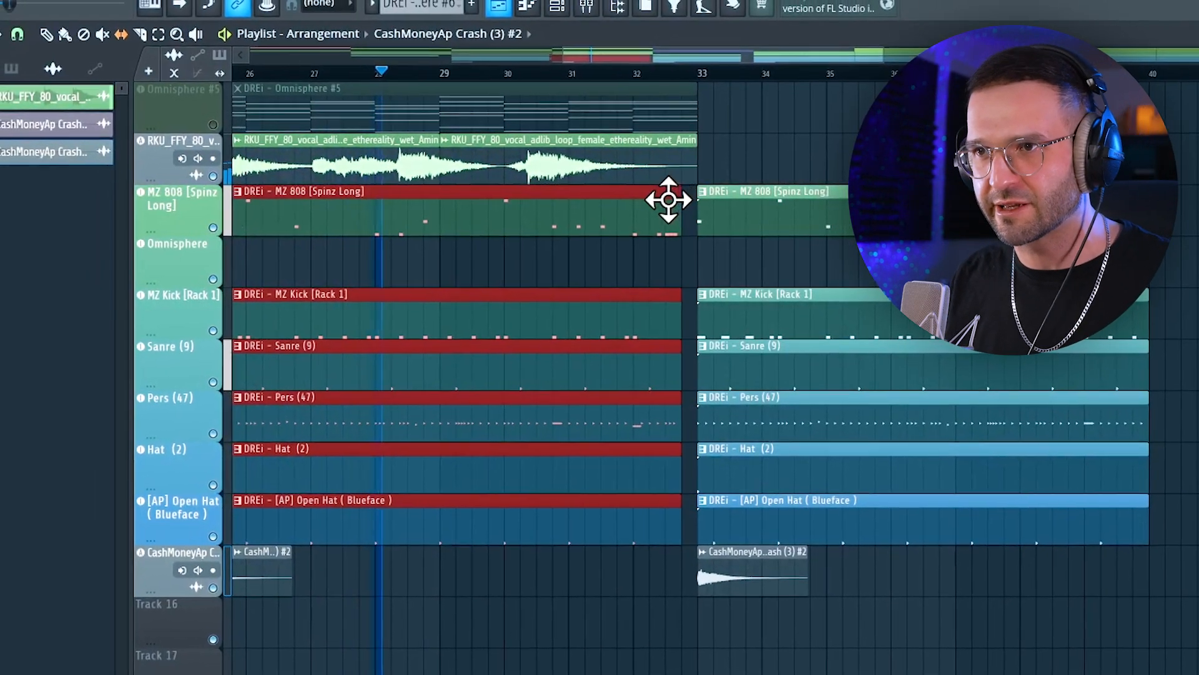
{"action": "left_click", "coordinate": [684, 189]}
{"action": "left_click_drag", "start_coordinate": [696, 187], "coordinate": [638, 194]}
{"action": "left_click", "coordinate": [491, 655], "text": "ctrl"}
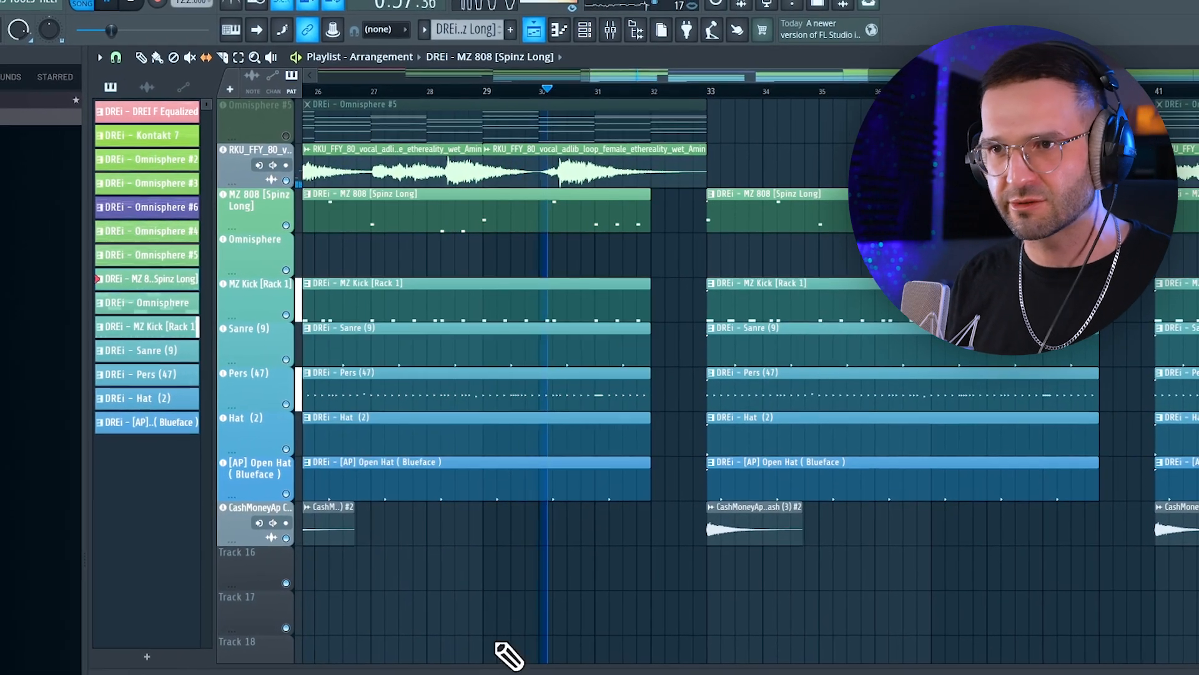
Add an extra snare hit on the fourth beat of bars 4 and 8 in the Sanre (9) pattern and return to the playlist
{"action": "scroll", "coordinate": [486, 584], "scroll_direction": "down", "scroll_amount": 5}
{"action": "left_click", "coordinate": [466, 76]}
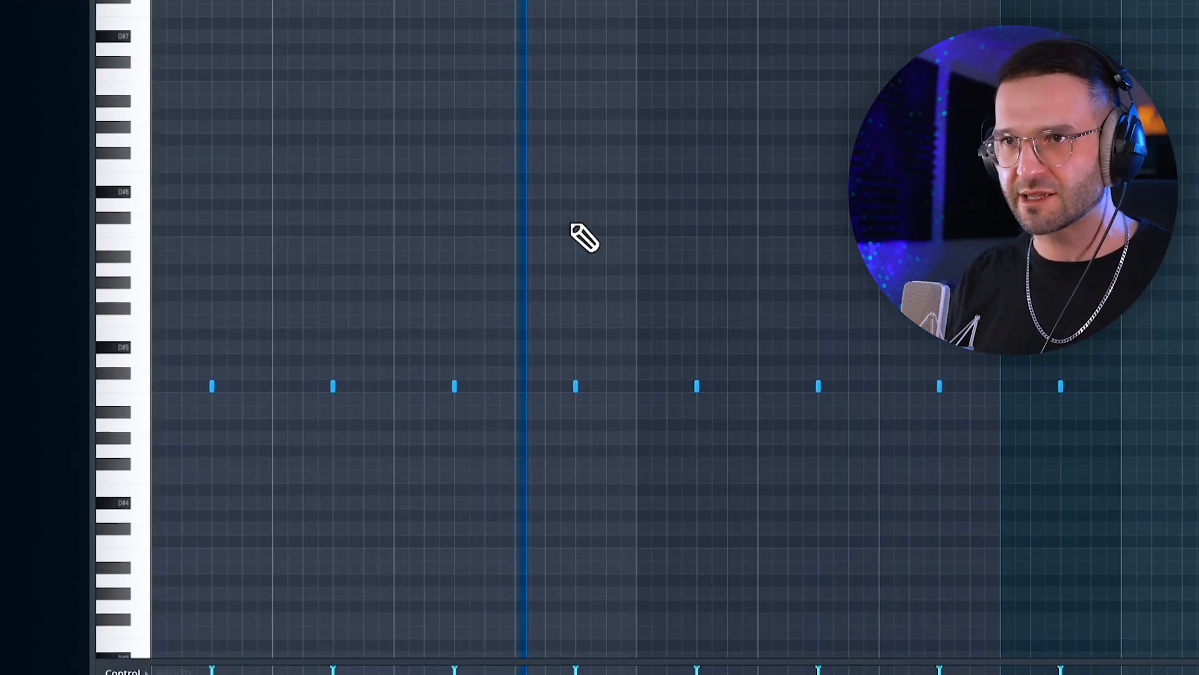
{"action": "key", "text": "space"}
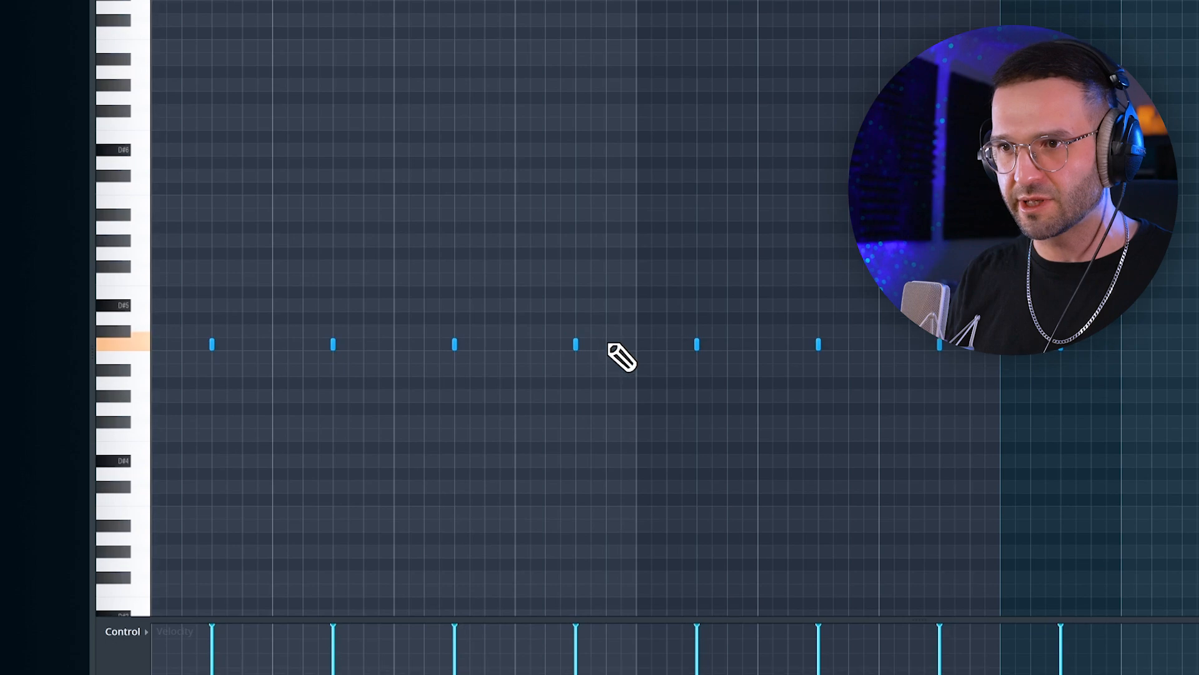
{"action": "left_click", "coordinate": [631, 289]}
{"action": "key", "text": "space"}
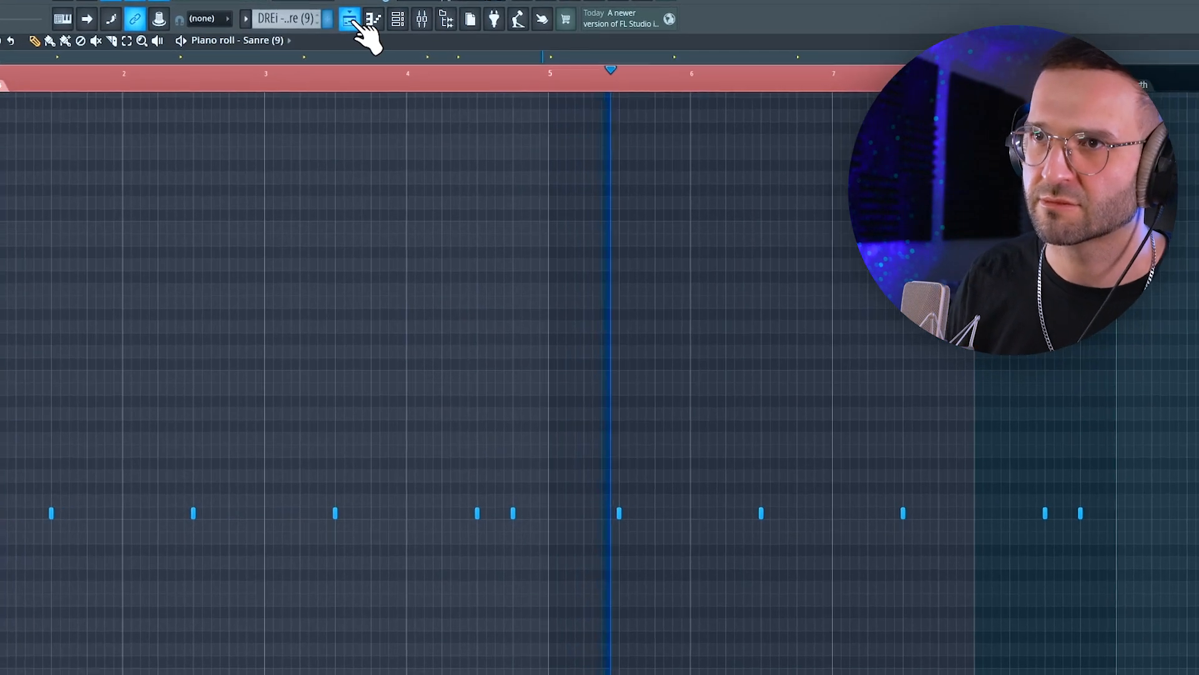
{"action": "left_click", "coordinate": [356, 25]}
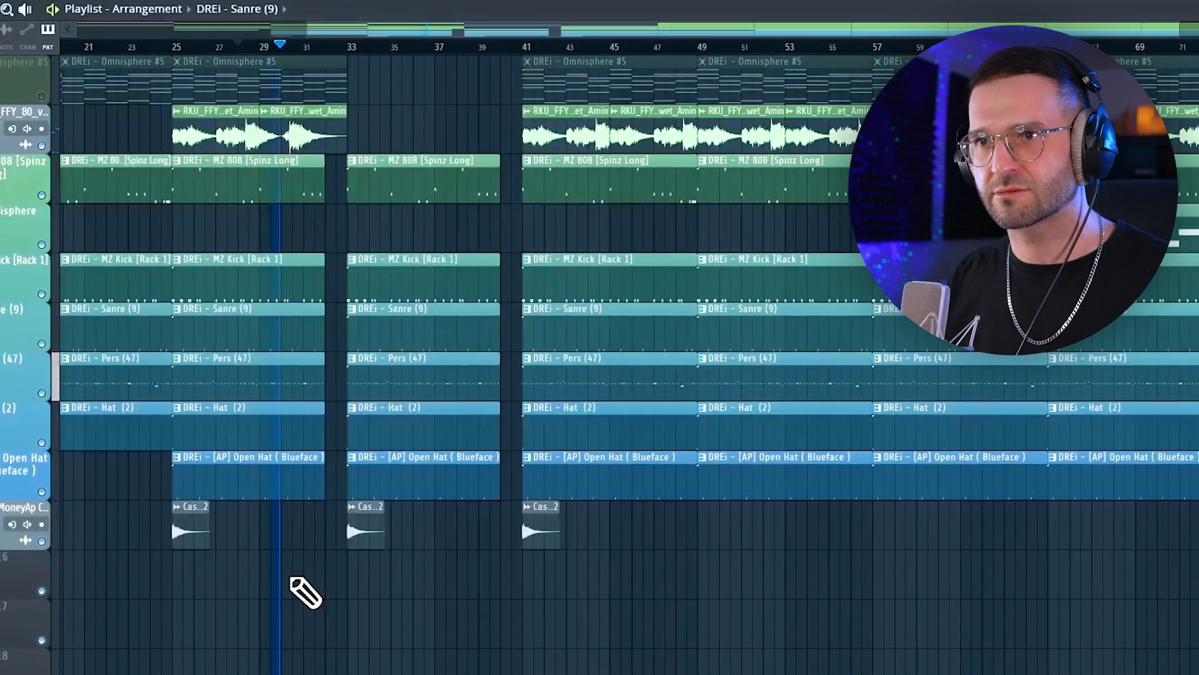
{"action": "scroll", "coordinate": [291, 577], "scroll_direction": "down", "scroll_amount": 4}
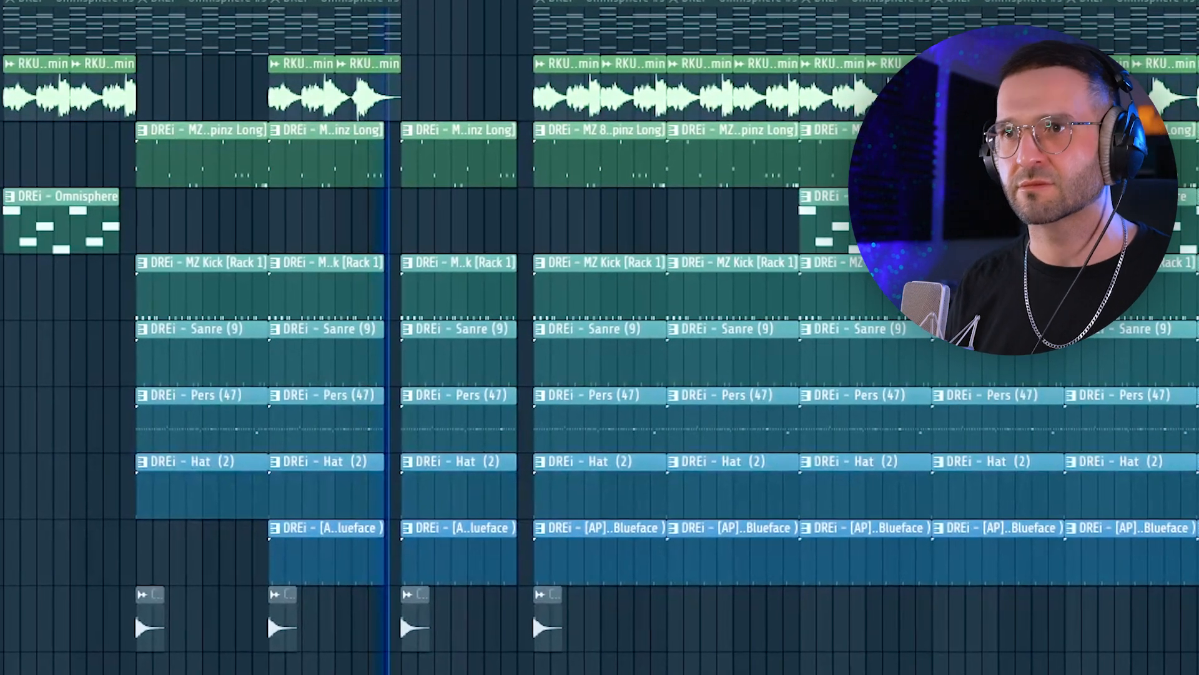
{"action": "scroll", "coordinate": [600, 337], "scroll_direction": "up", "scroll_amount": 5}
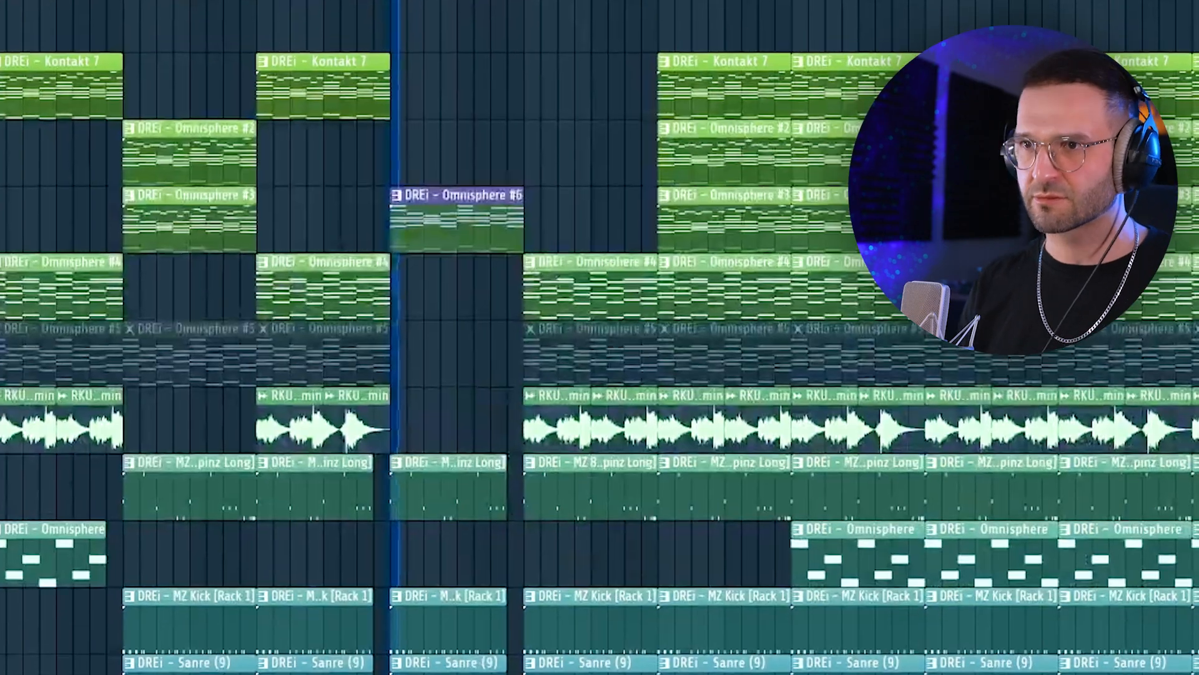
{"action": "scroll", "coordinate": [433, 355], "scroll_direction": "down", "scroll_amount": 2}
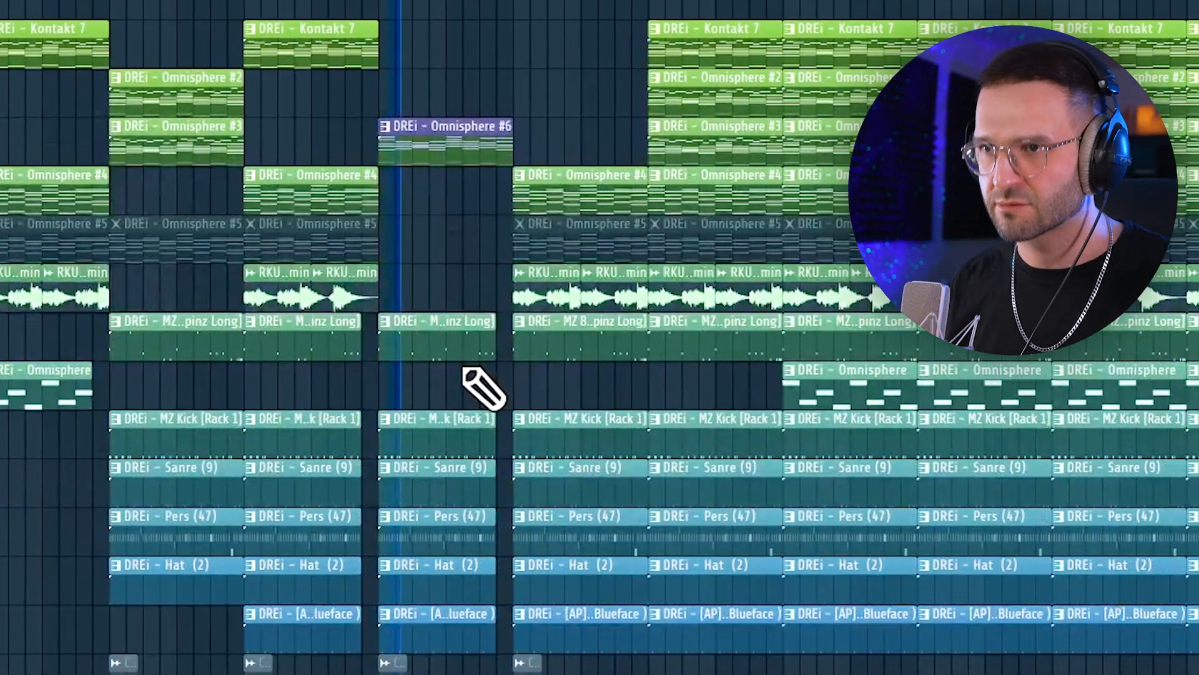